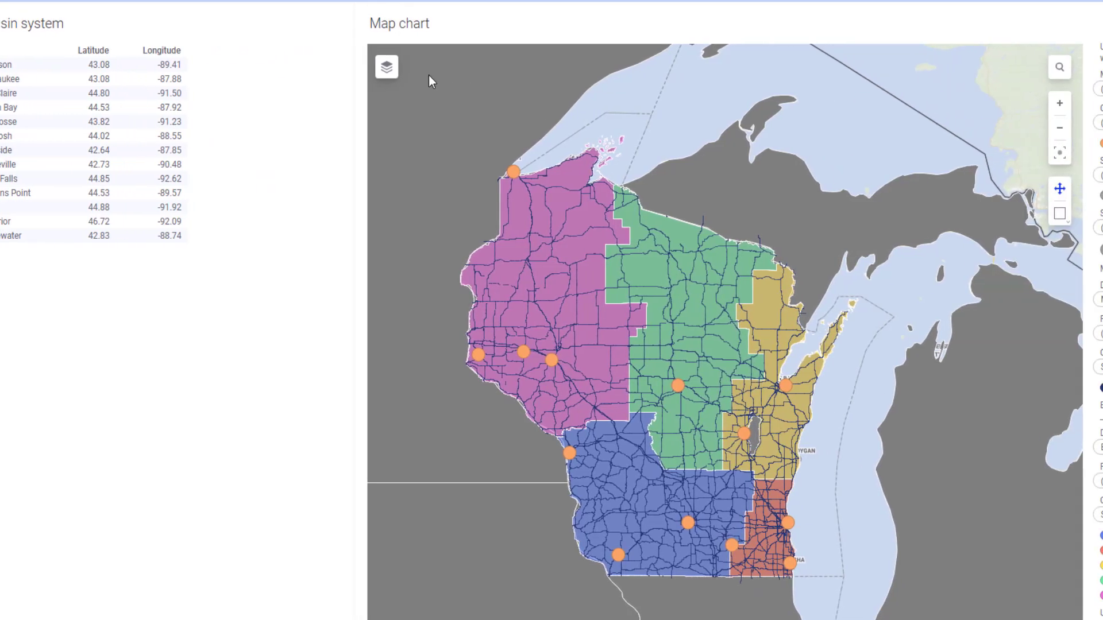
Review the settings of the university marker, Major_Roads and transportation-region map layers.
left_click(386, 67)
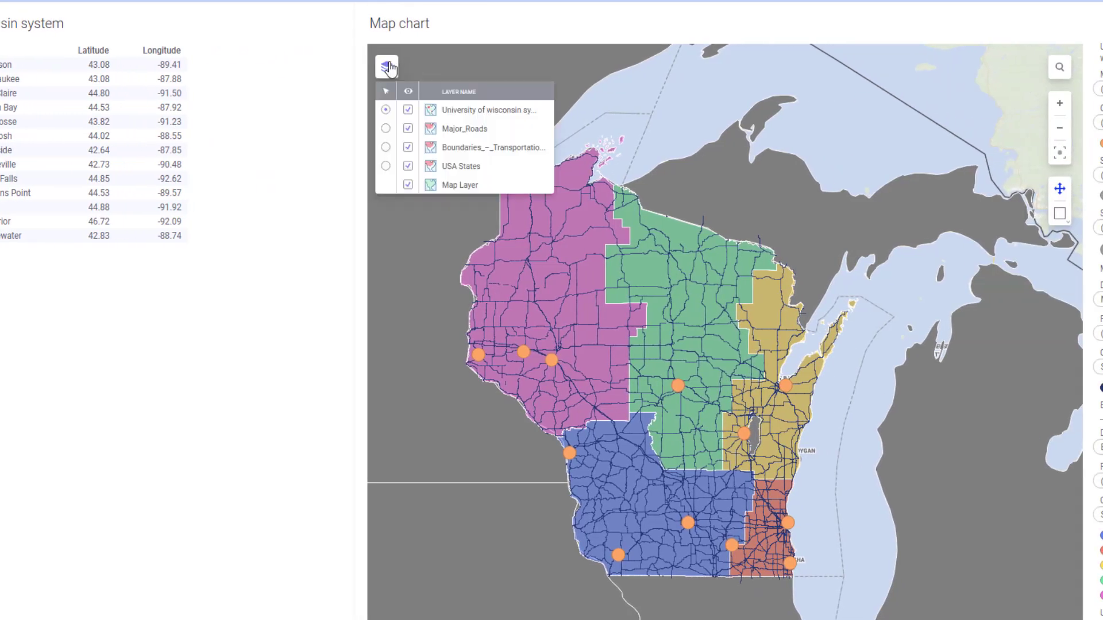
double_click(475, 109)
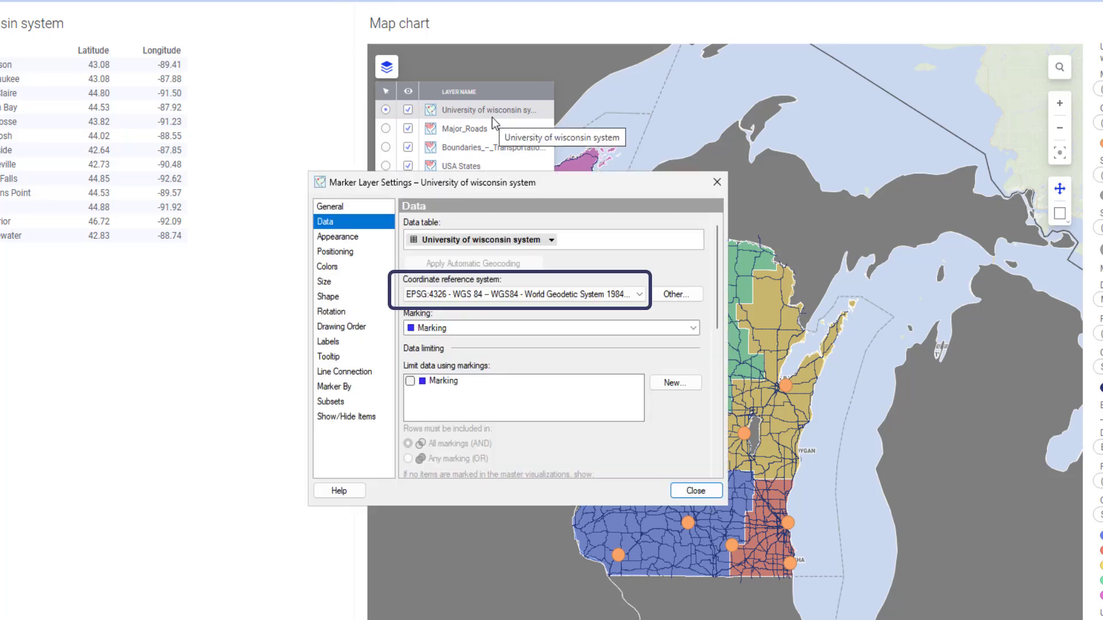
left_click(717, 182)
double_click(527, 133)
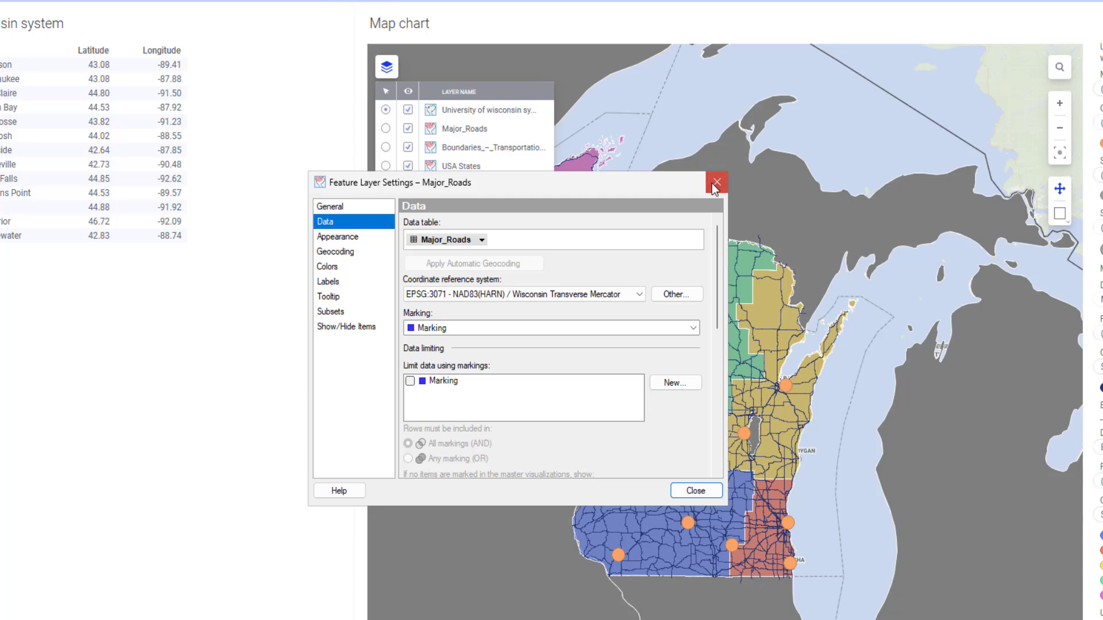
left_click(714, 182)
right_click(522, 153)
left_click(543, 161)
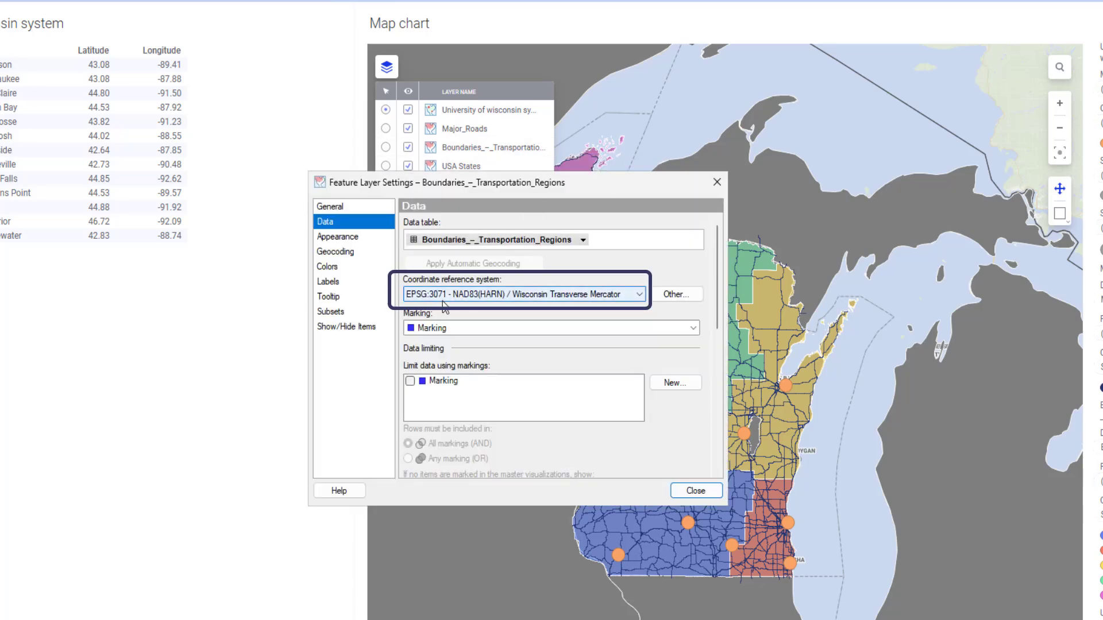
left_click(716, 181)
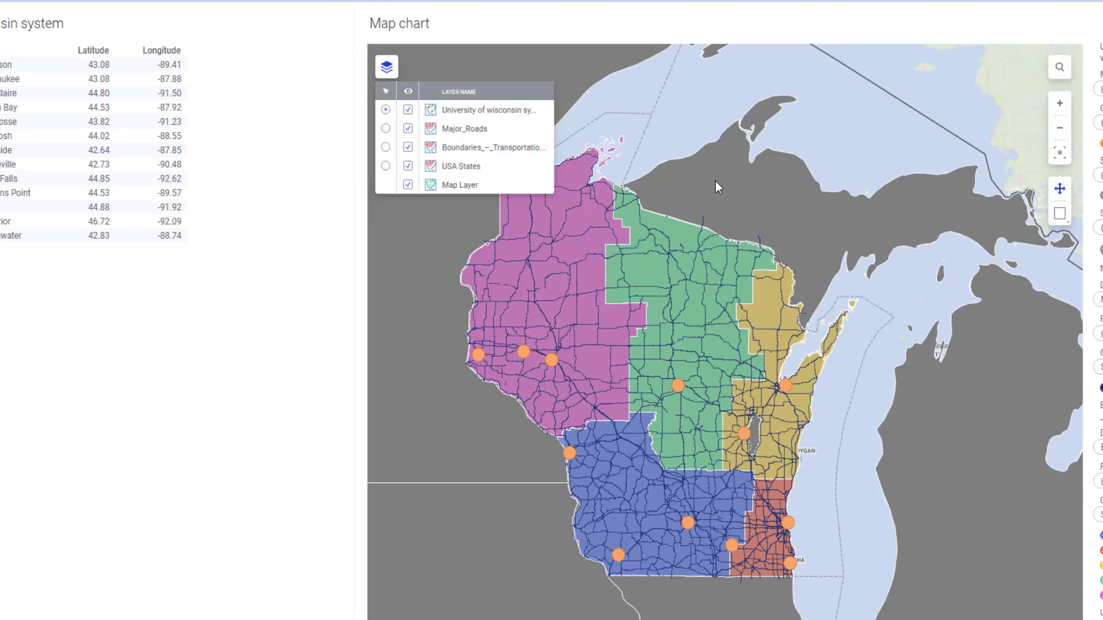
left_click(715, 188)
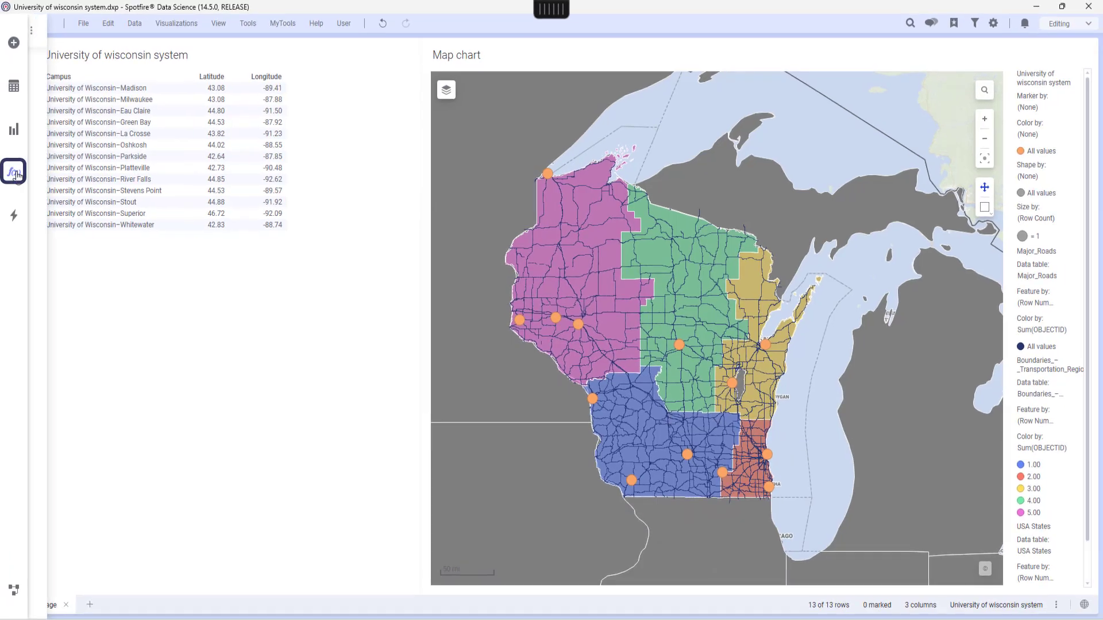
Start a CRS transformation for coordinates using the Latitude and Longitude columns.
left_click(15, 172)
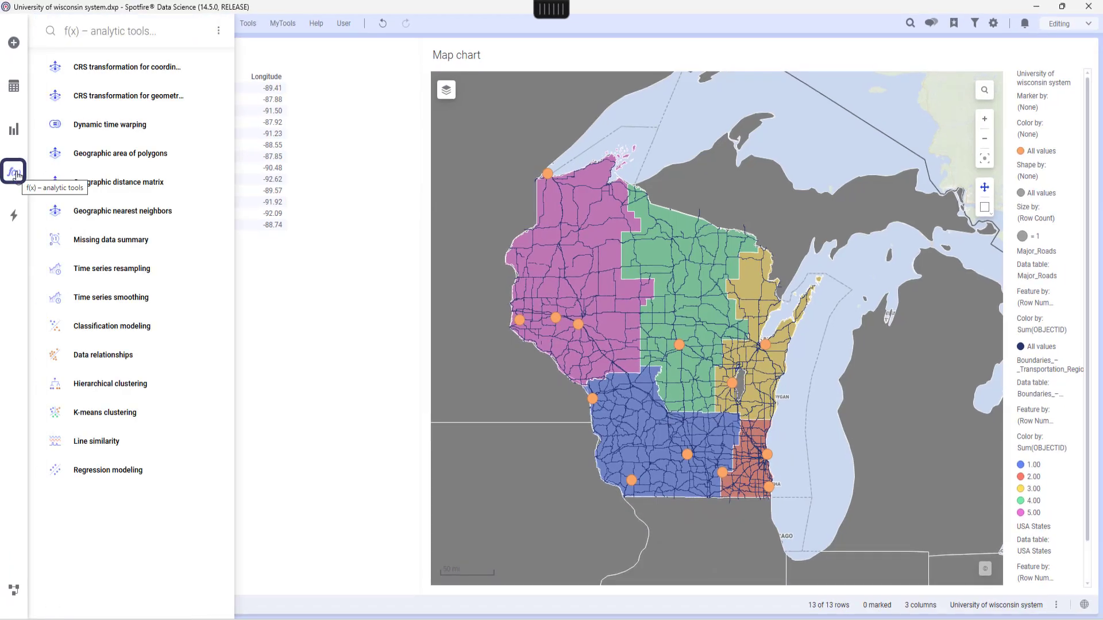
left_click(155, 80)
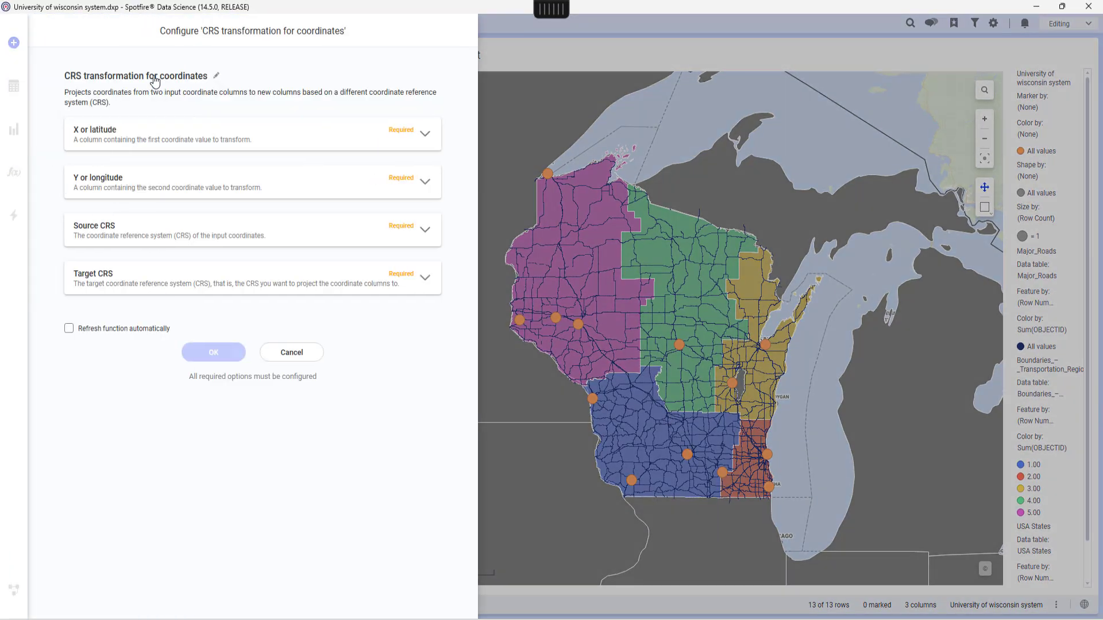
left_click(253, 131)
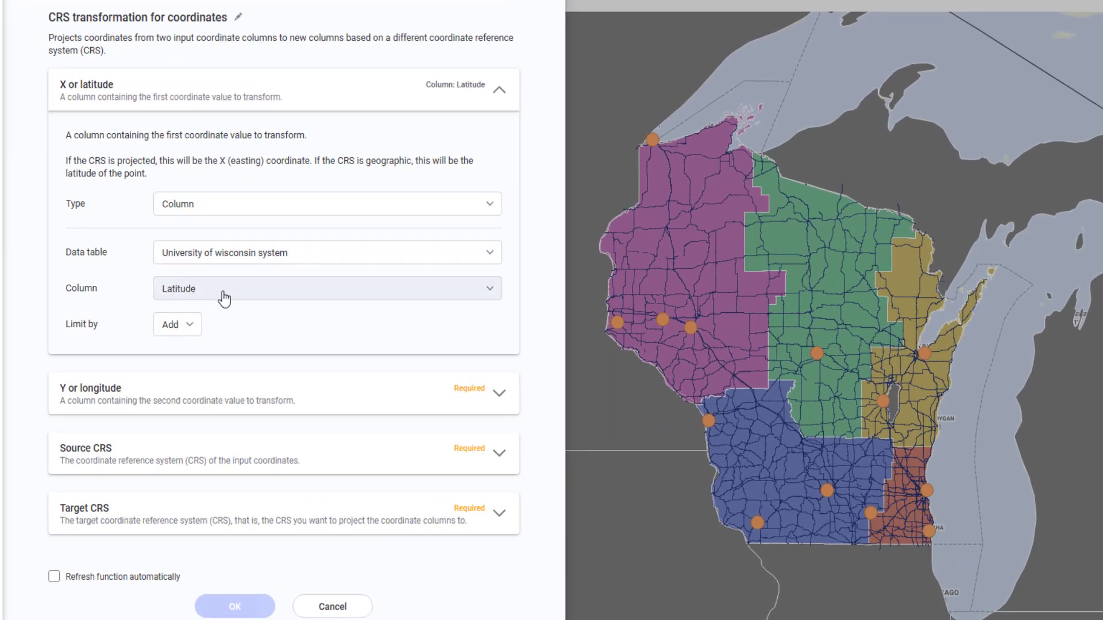
left_click(223, 395)
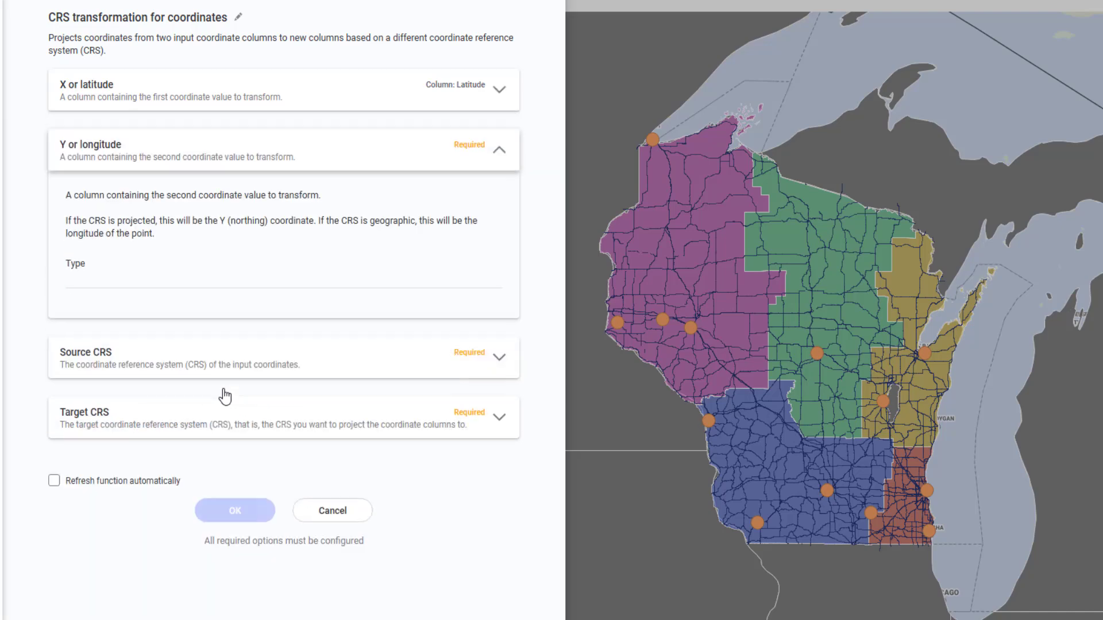
left_click(277, 351)
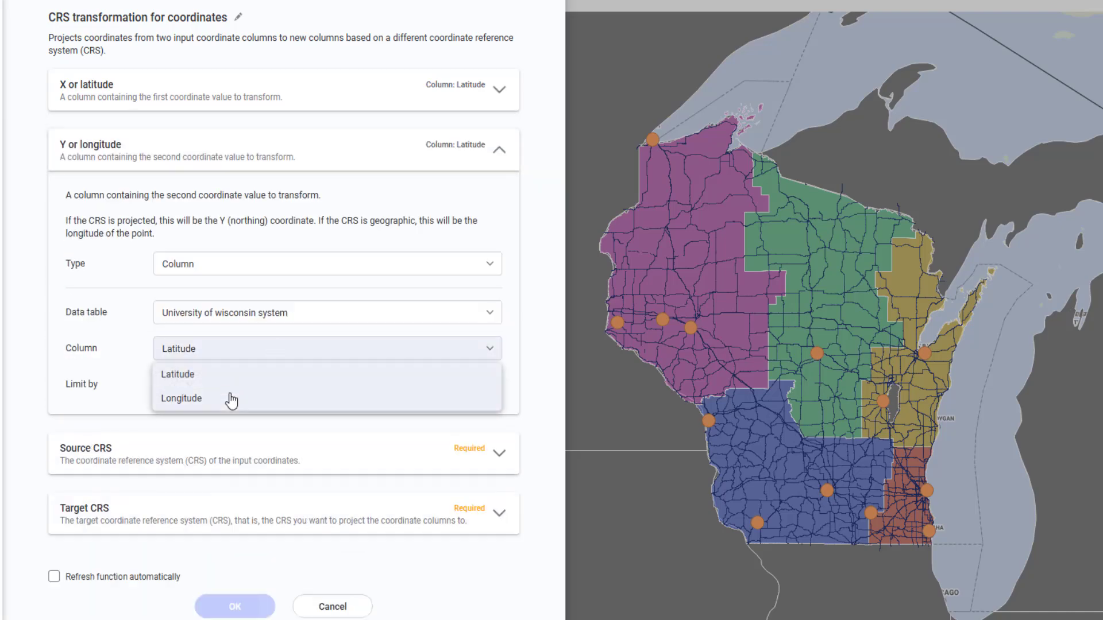
left_click(232, 400)
Set source CRS 4326 and target CRS 3071, then confirm the transformation.
left_click(207, 456)
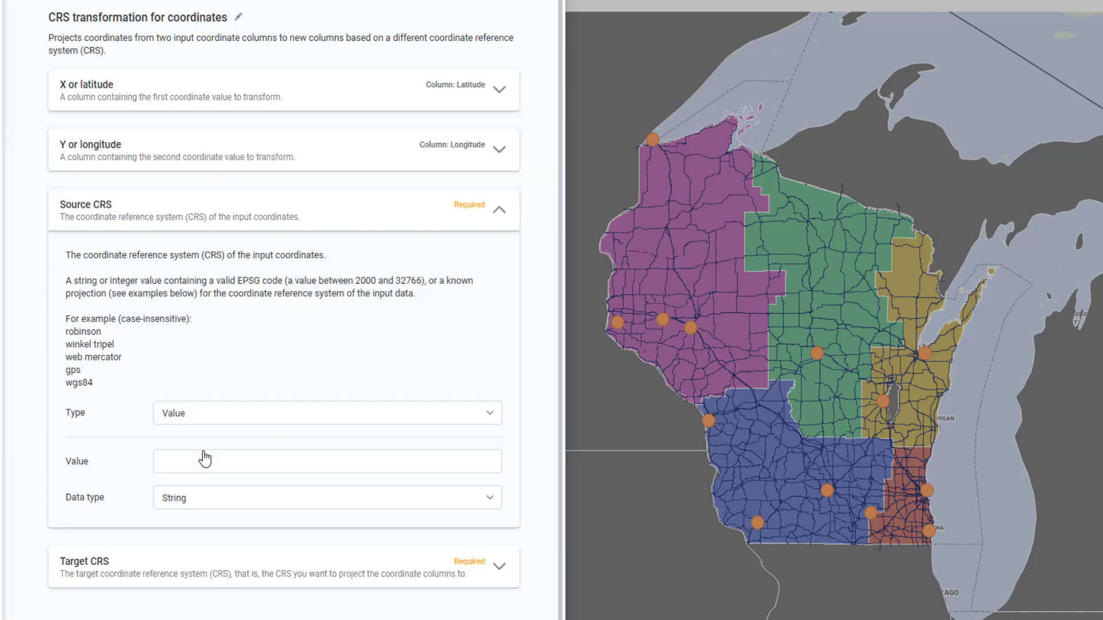
left_click(219, 466)
type("4326")
left_click(192, 581)
left_click(228, 537)
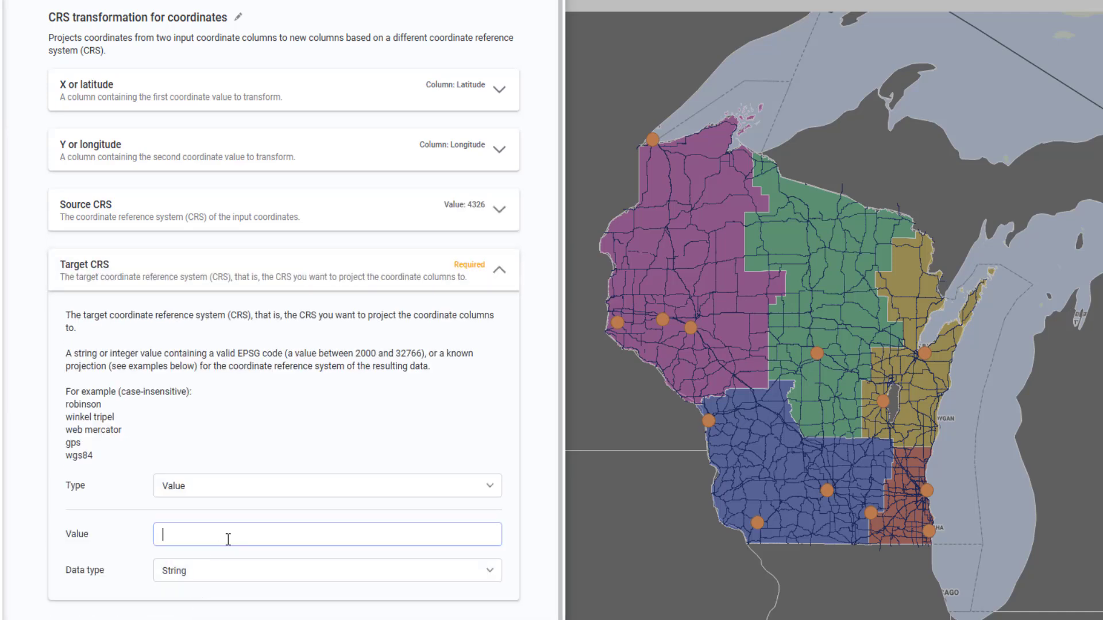
type("3071")
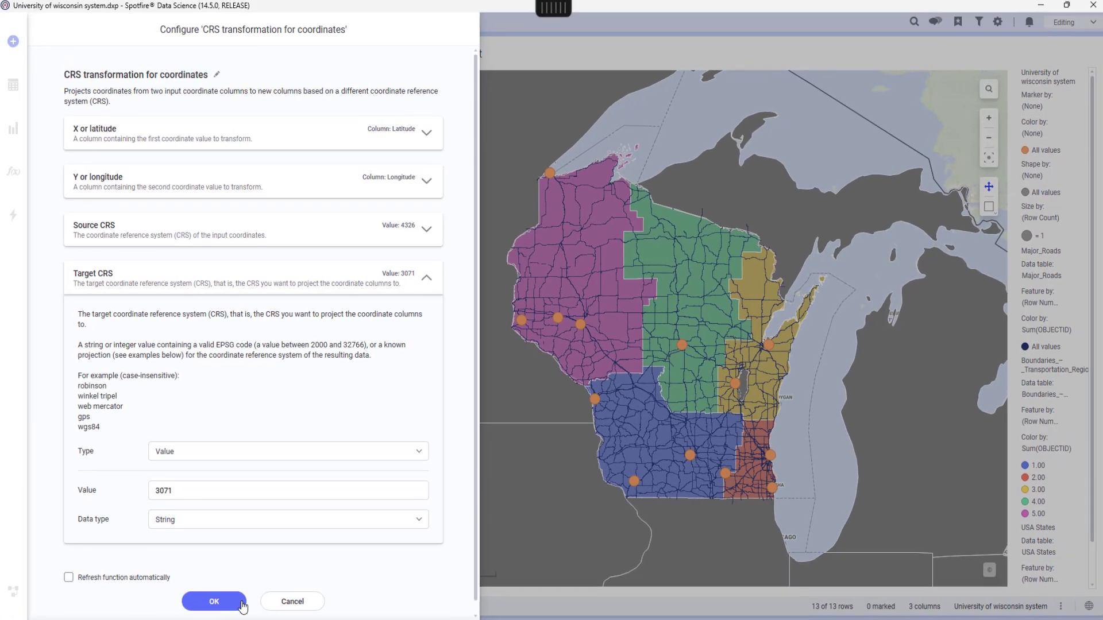
left_click(241, 605)
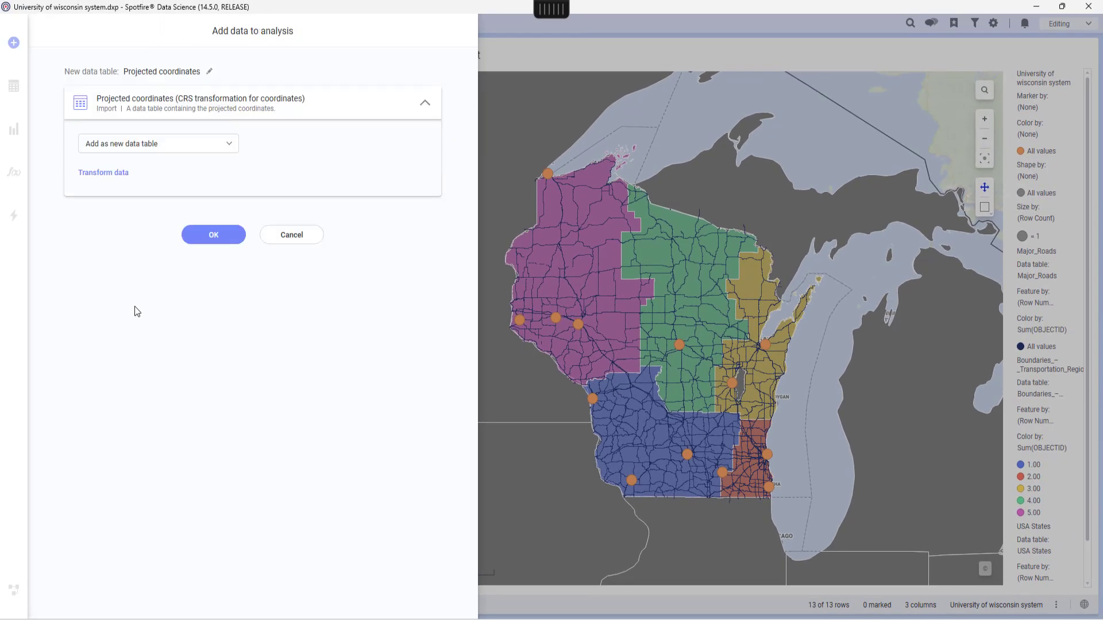
Add Projected coordinates as a new table and drop a new map chart below the Wisconsin map.
left_click(213, 234)
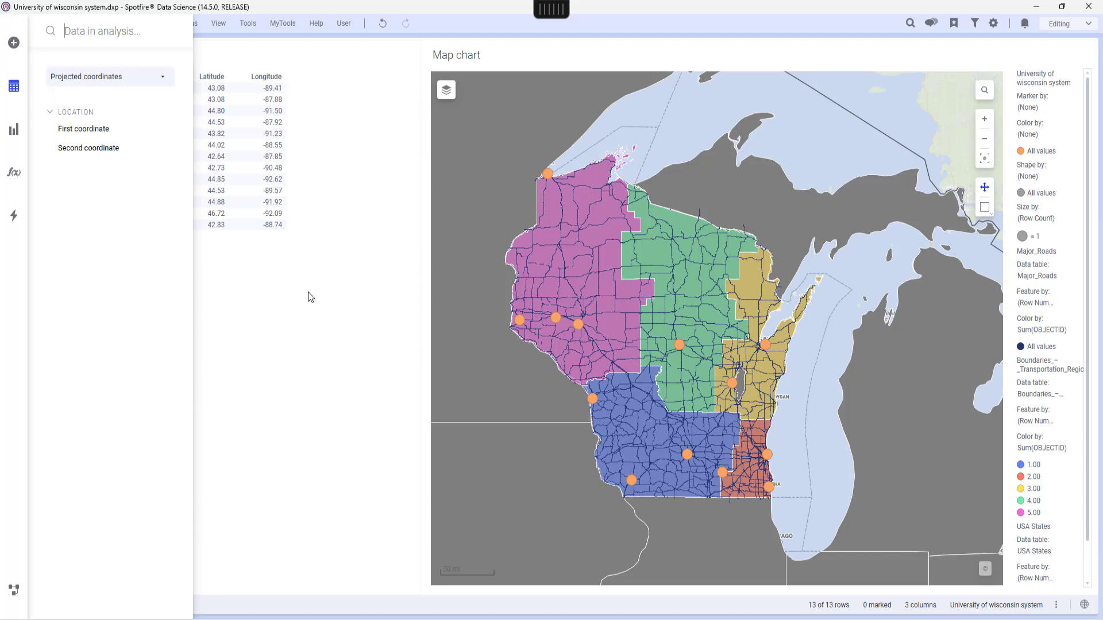
left_click(310, 297)
left_click(13, 130)
left_click(84, 386)
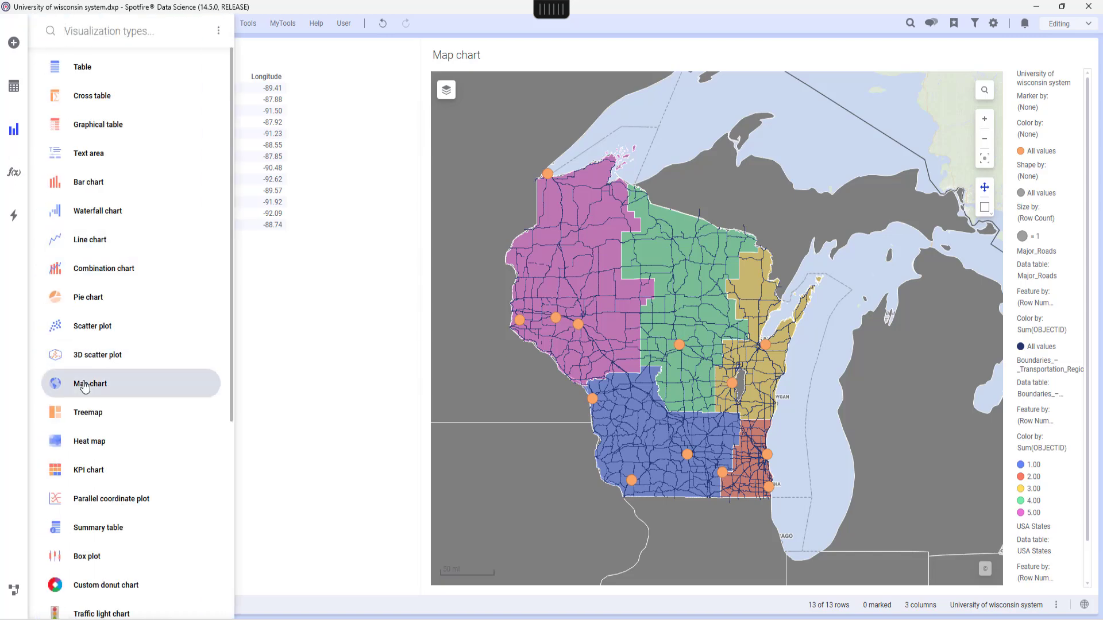
mouse_move(844, 52)
left_mouse_down()
mouse_move(770, 185)
mouse_move(594, 402)
mouse_move(699, 424)
mouse_move(581, 516)
mouse_move(579, 538)
left_mouse_up()
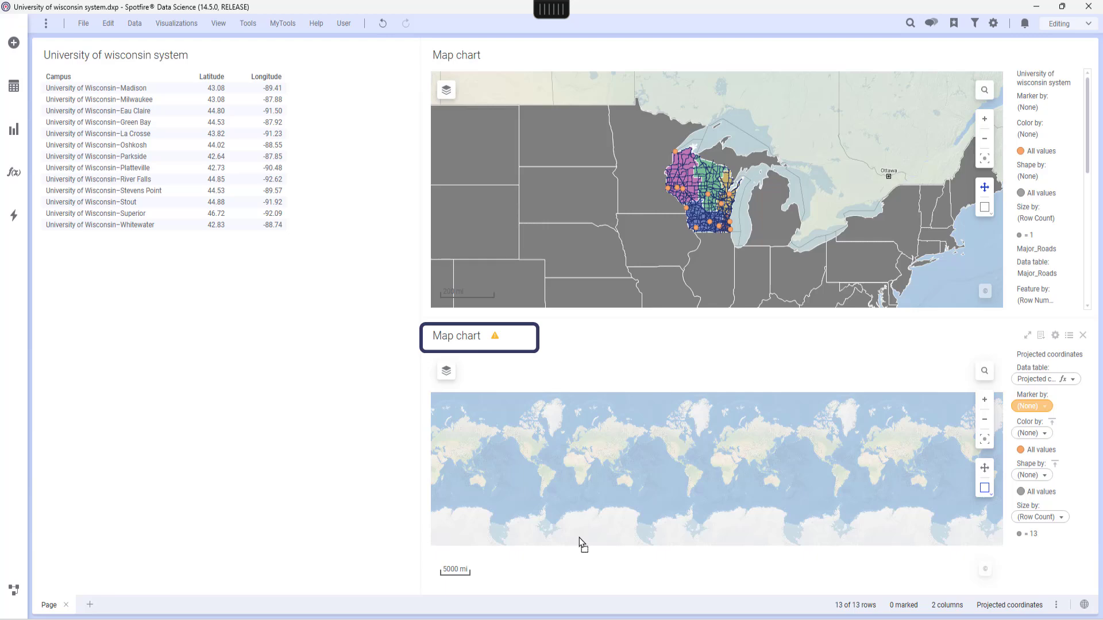
Position the Projected coordinates markers by coordinate columns: First coordinate as longitude, Second as latitude.
left_click(447, 370)
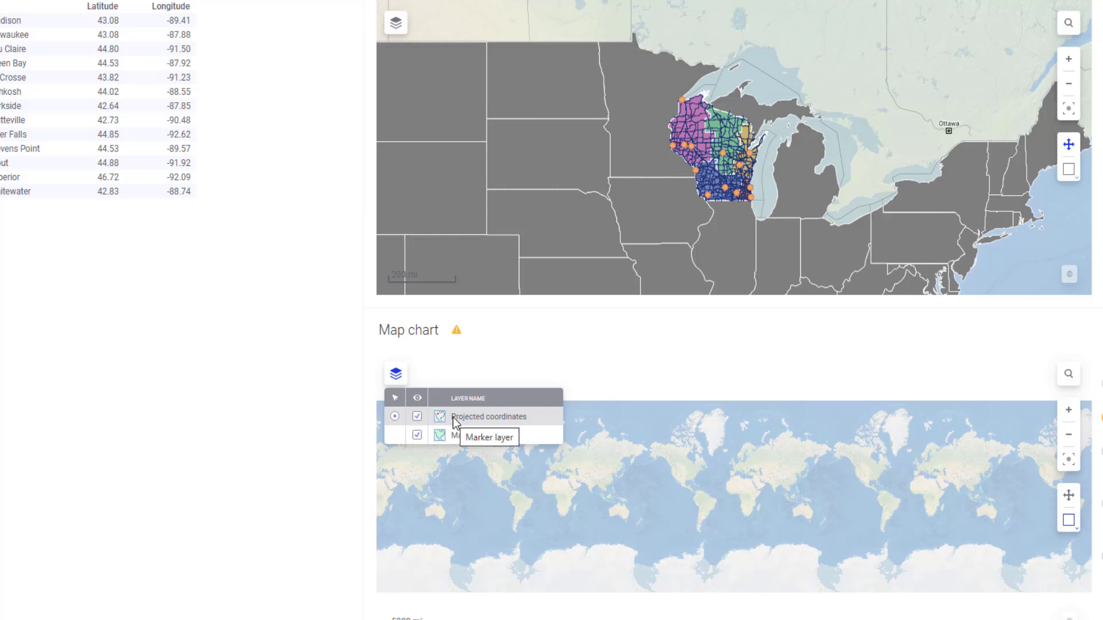
right_click(453, 418)
left_click(473, 428)
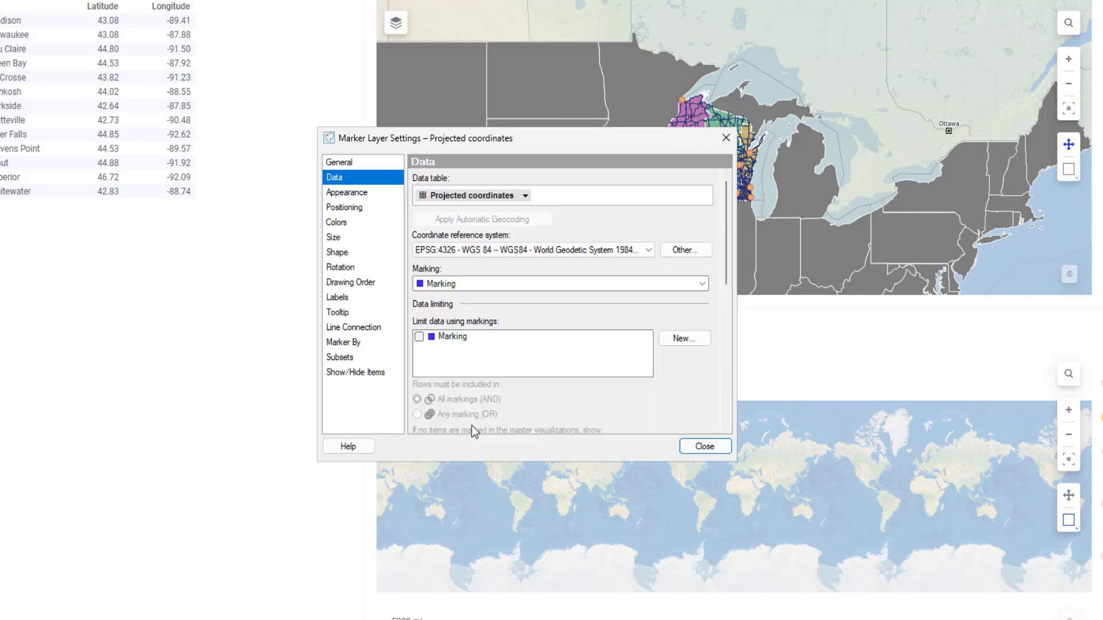
left_click(345, 207)
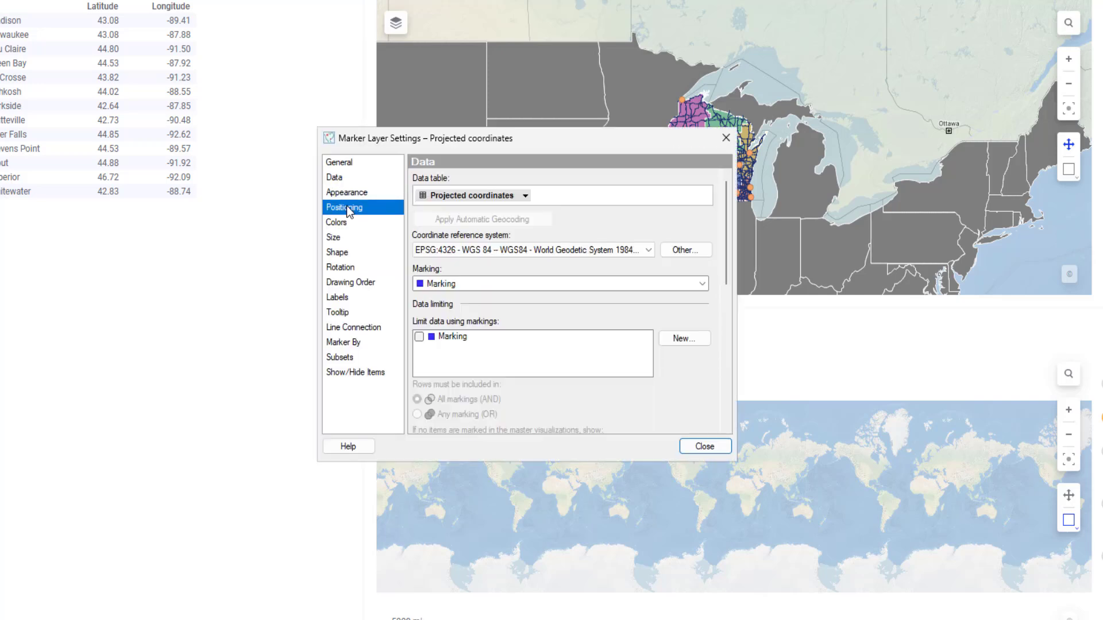
scroll(500, 320, "down", 3)
left_click(455, 347)
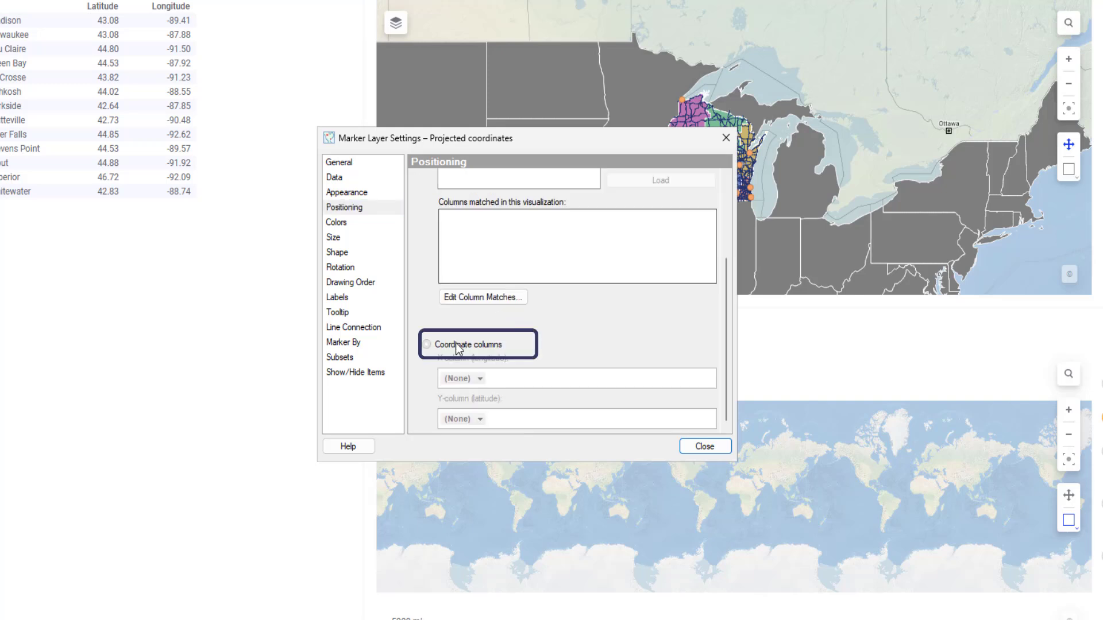
left_click(483, 379)
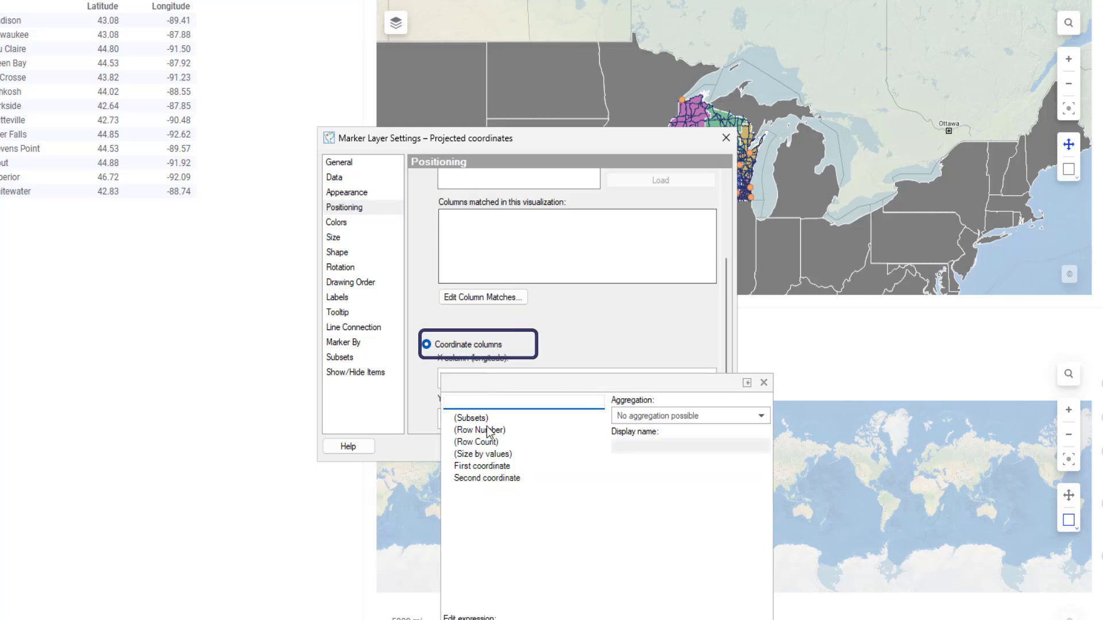
left_click(511, 467)
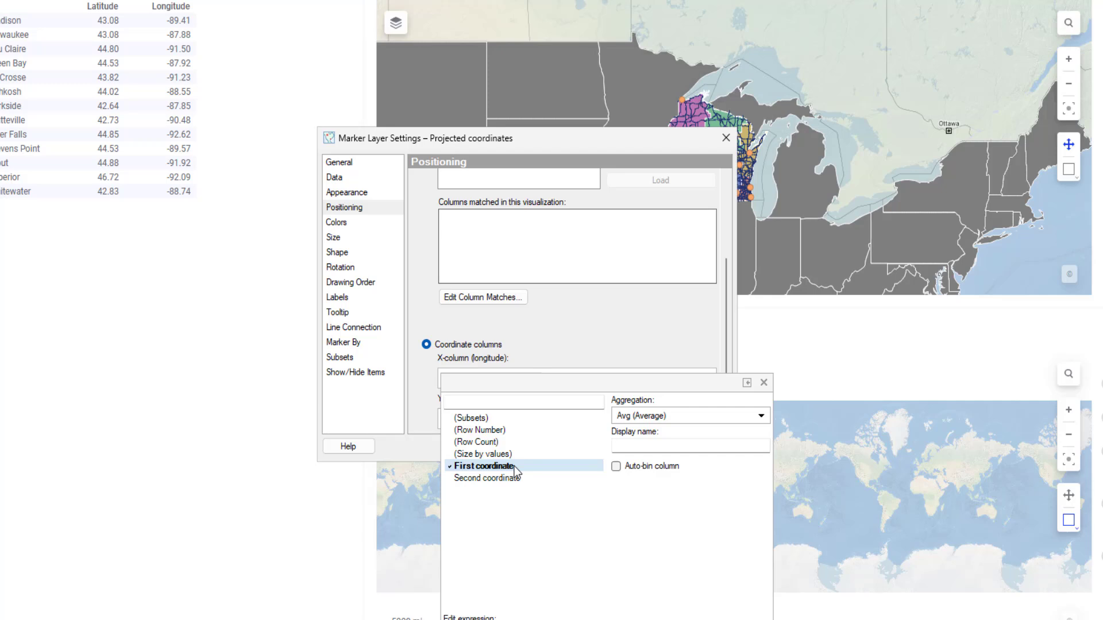
left_click(636, 415)
key("Escape")
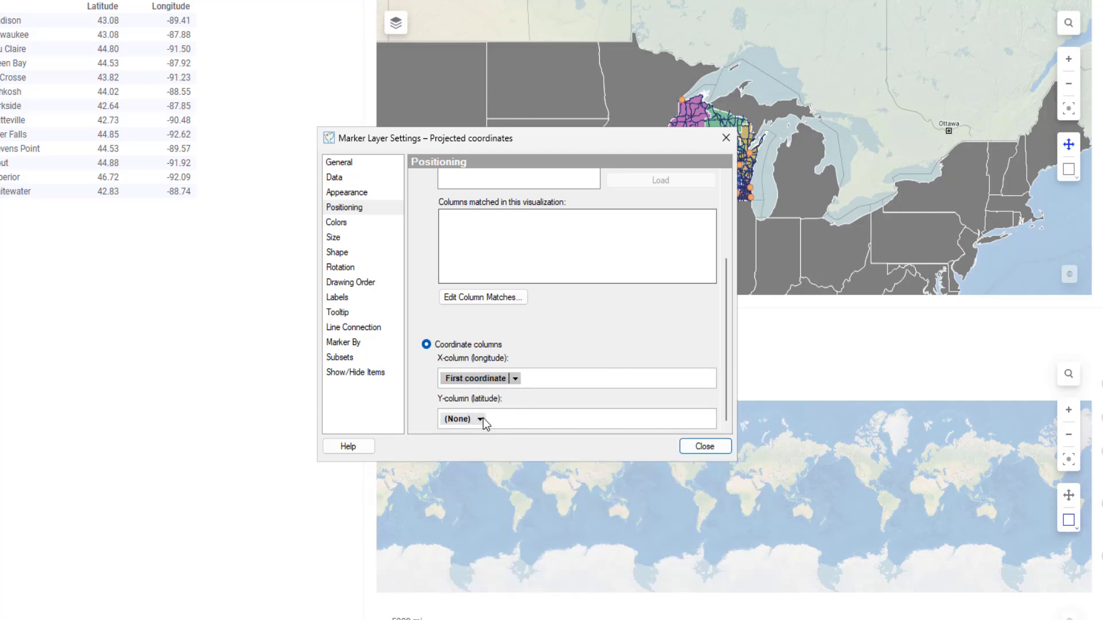
left_click(484, 418)
left_click(482, 479)
left_click(660, 416)
key("Escape")
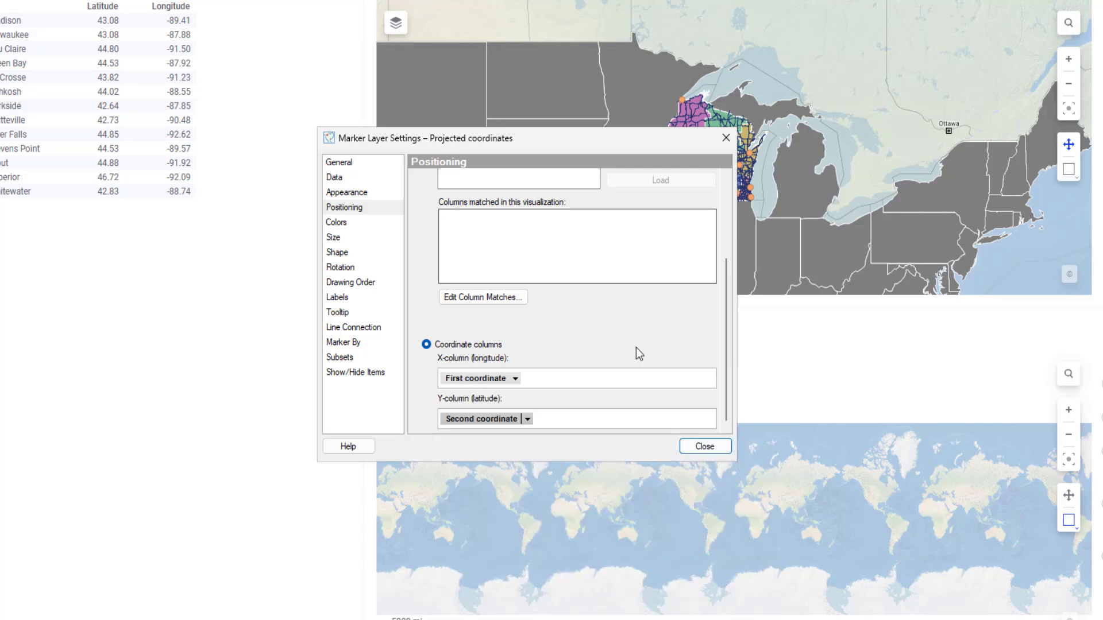
Set the marker layer's coordinate system to EPSG:3071 Wisconsin Transverse Mercator.
left_click(343, 179)
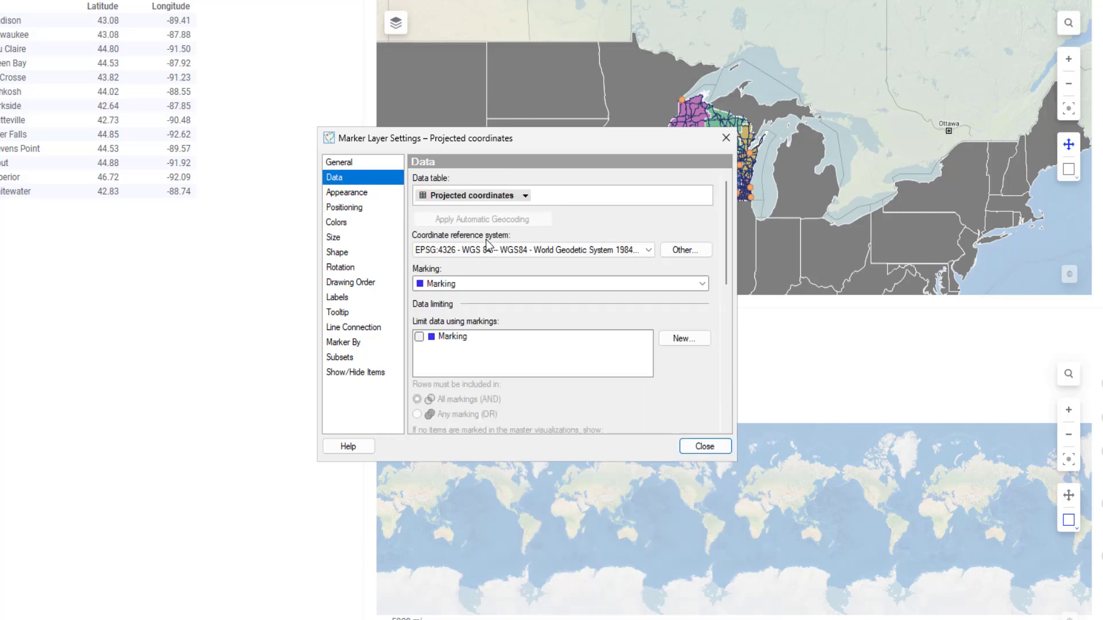
left_click(648, 250)
left_click(684, 251)
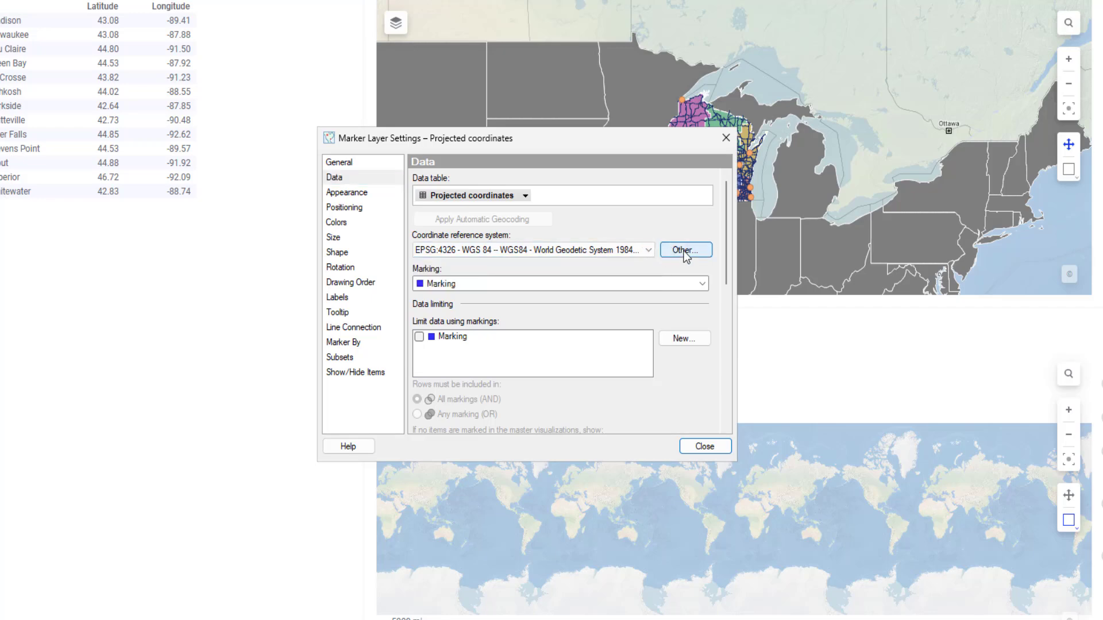
left_click(684, 250)
left_click(491, 114)
type("30")
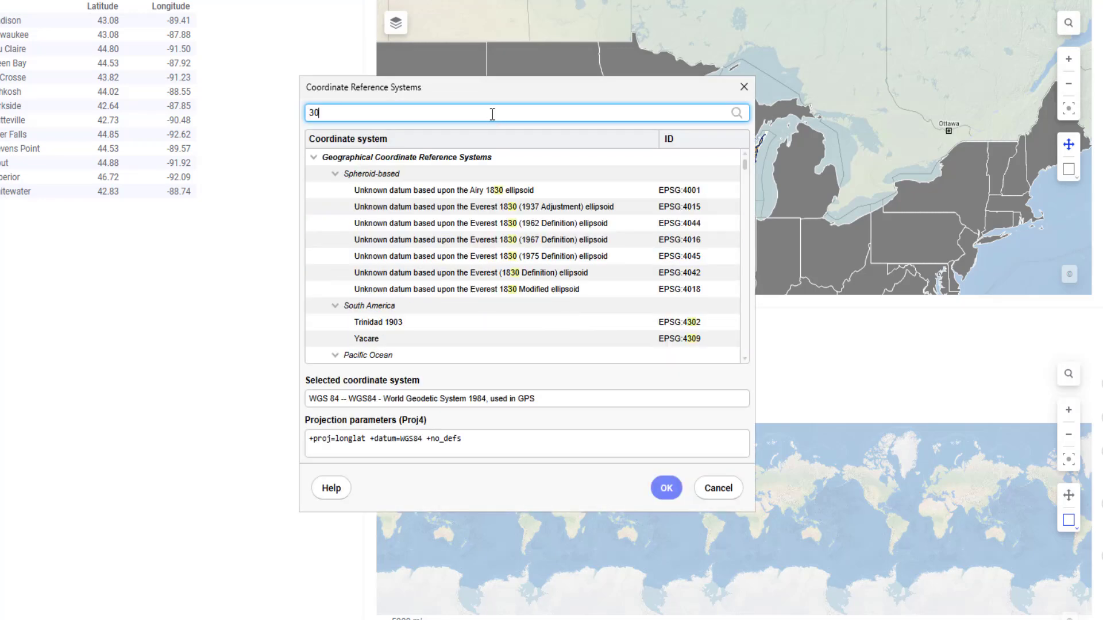
type("71")
left_click(455, 193)
left_click(666, 488)
left_click(704, 446)
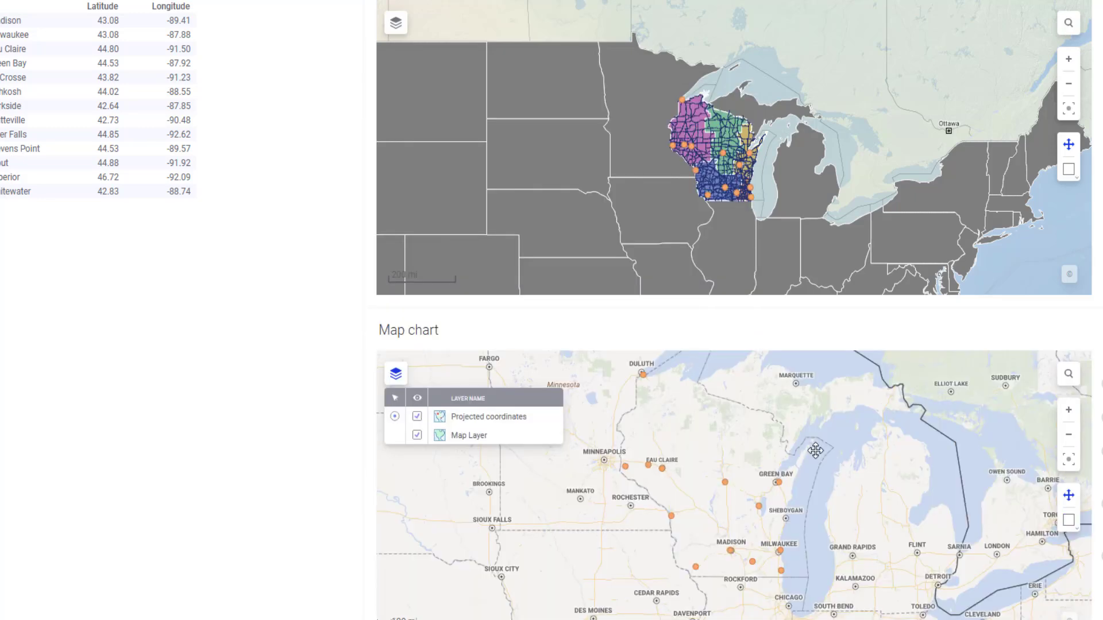
Scroll down to view the Boundaries and Major_Roads tables beside the Wisconsin map.
scroll(816, 450, "down", 2)
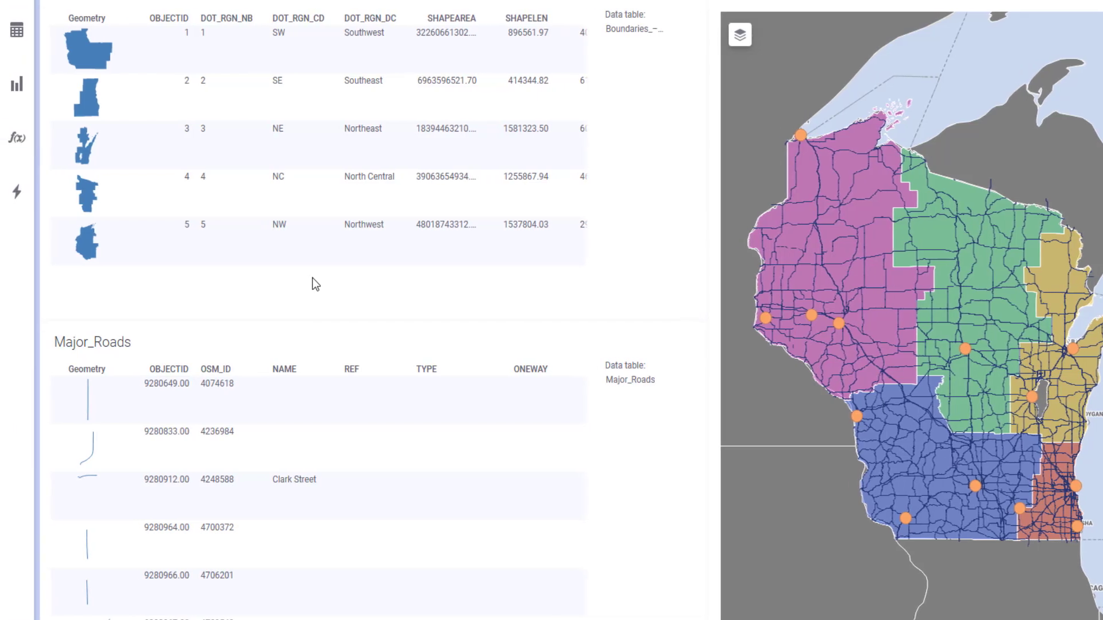
Transform the Major_Roads geometry from CRS 3071 to 4326.
left_click(17, 138)
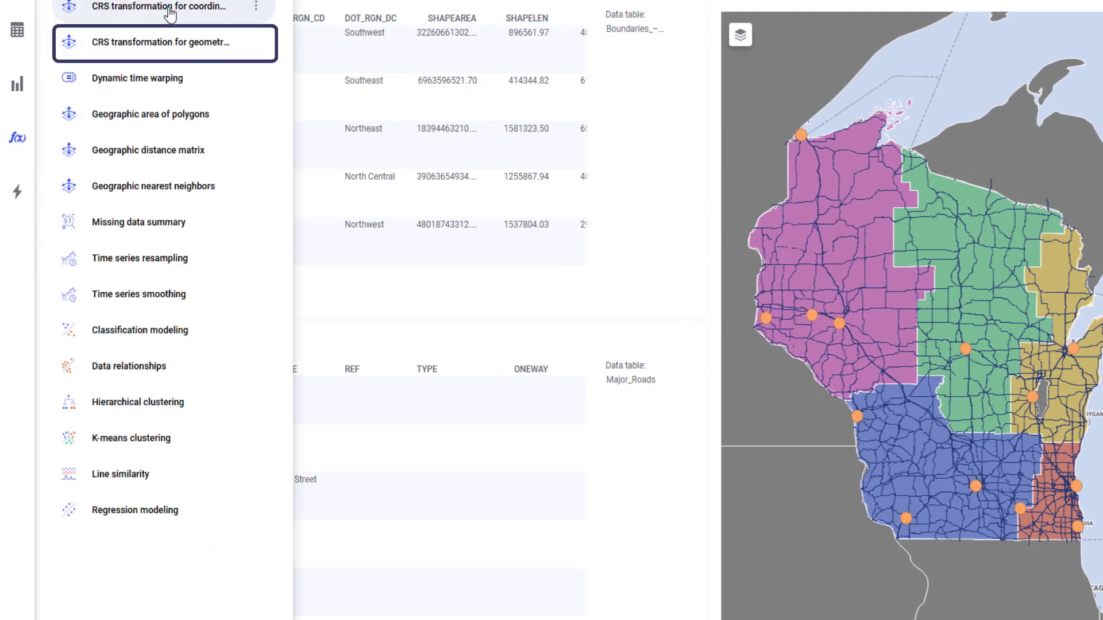
left_click(223, 46)
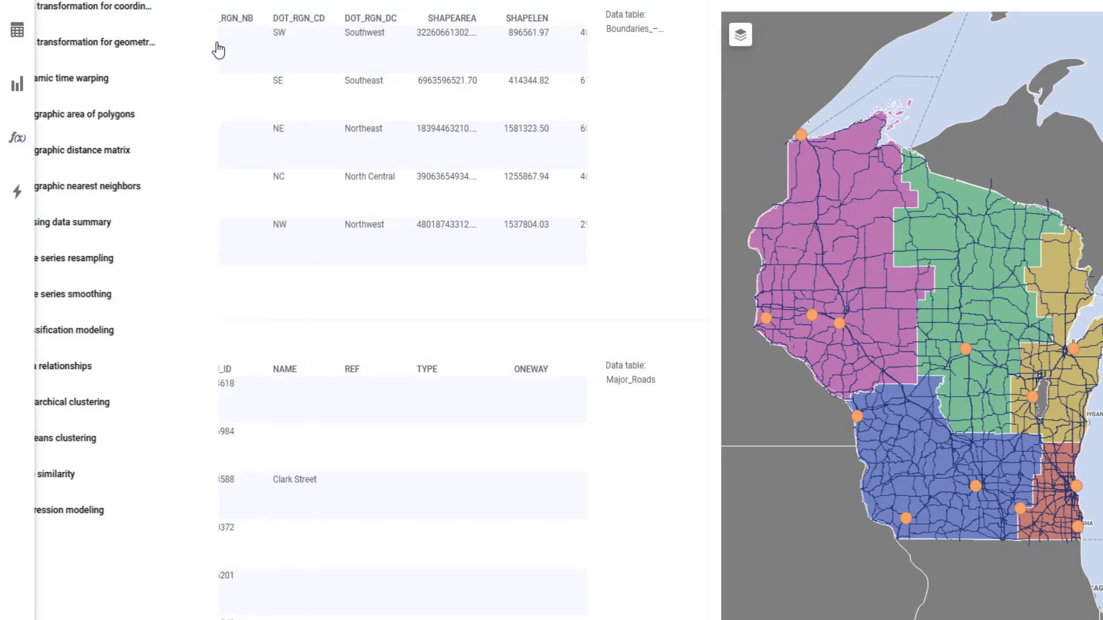
left_click(361, 74)
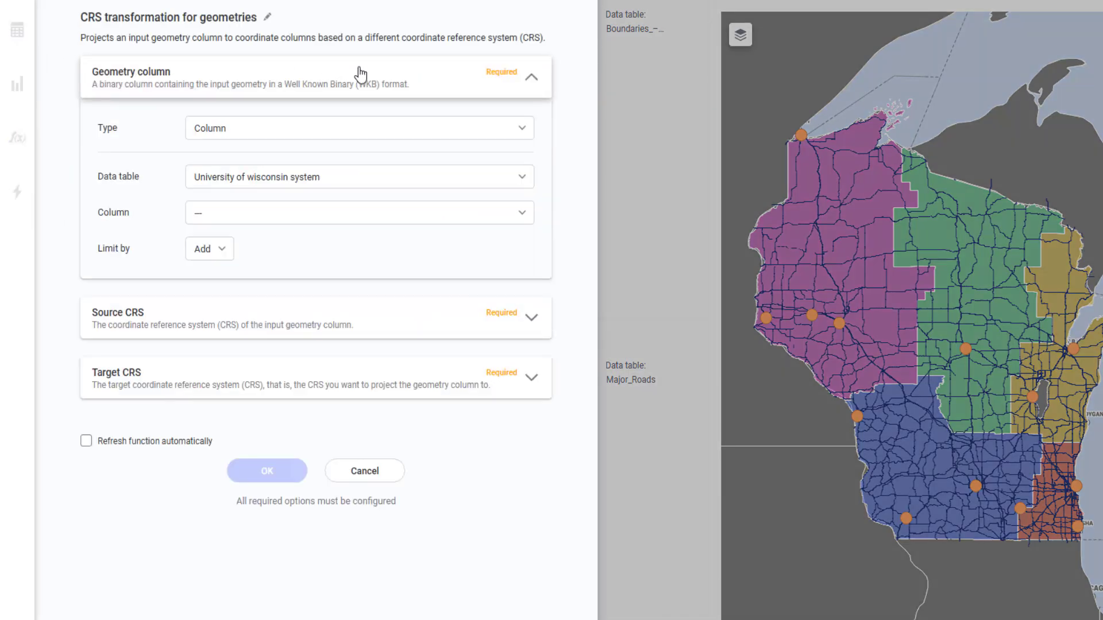
left_click(266, 184)
left_click(259, 227)
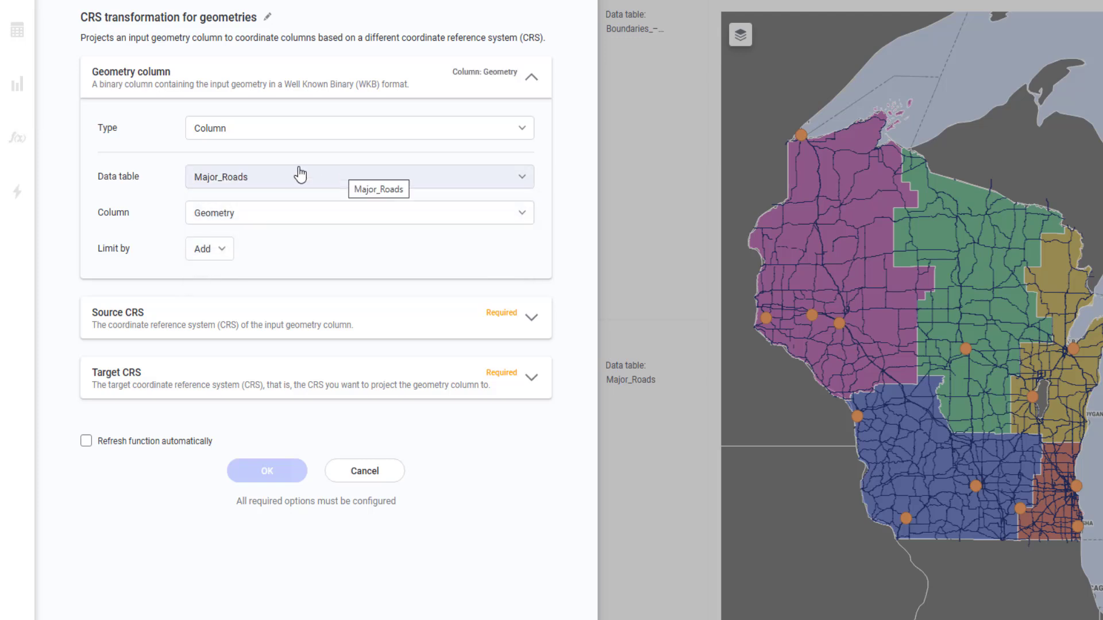
left_click(315, 320)
left_click(303, 386)
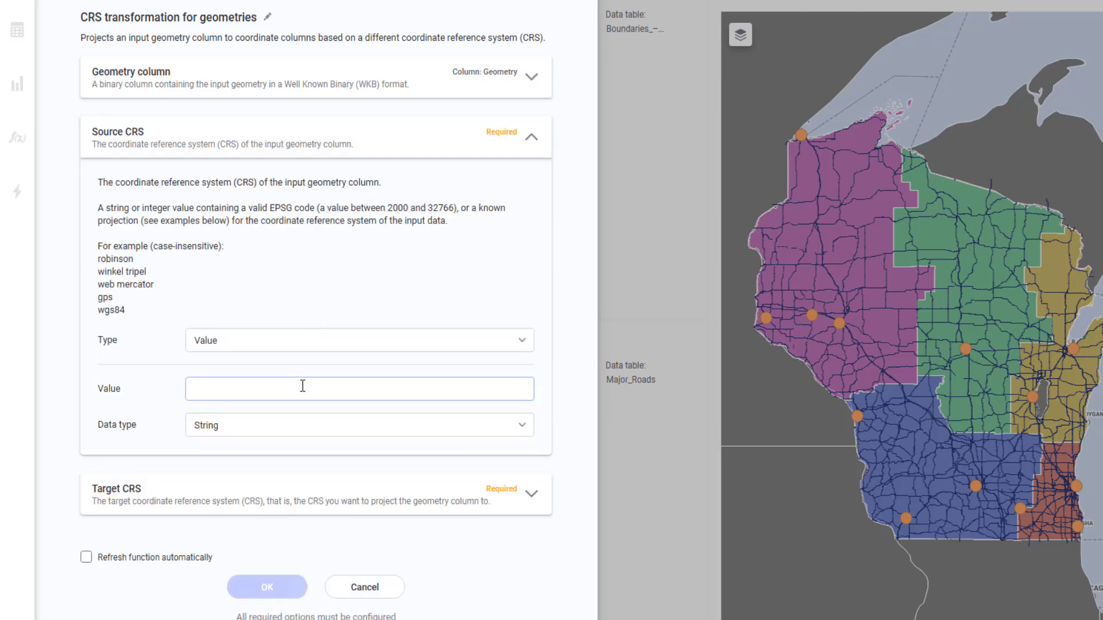
left_click(266, 497)
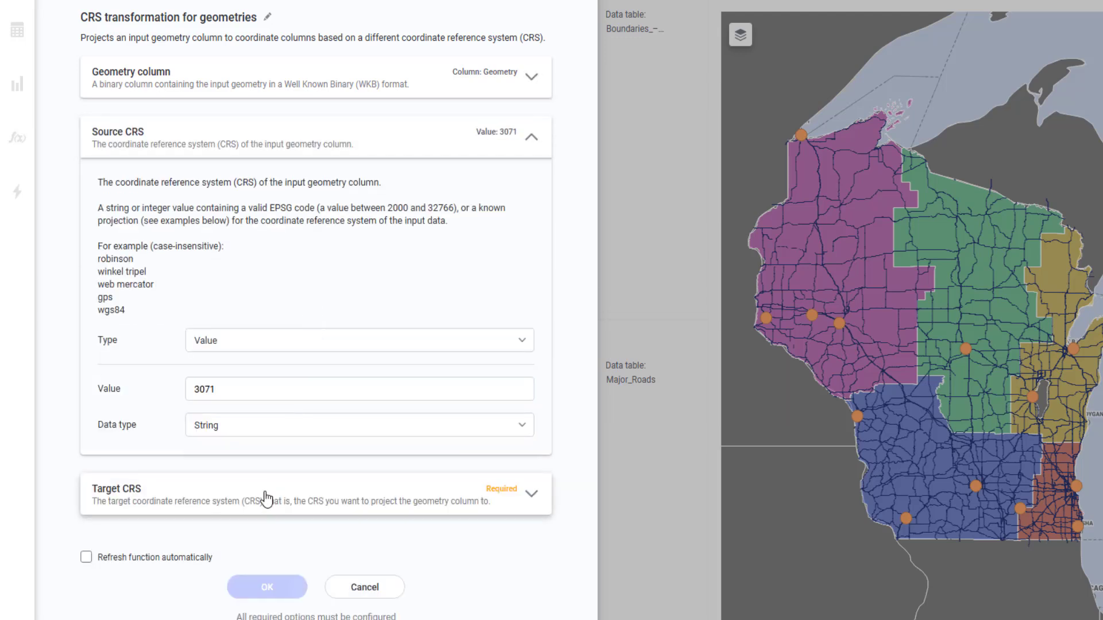
left_click(309, 447)
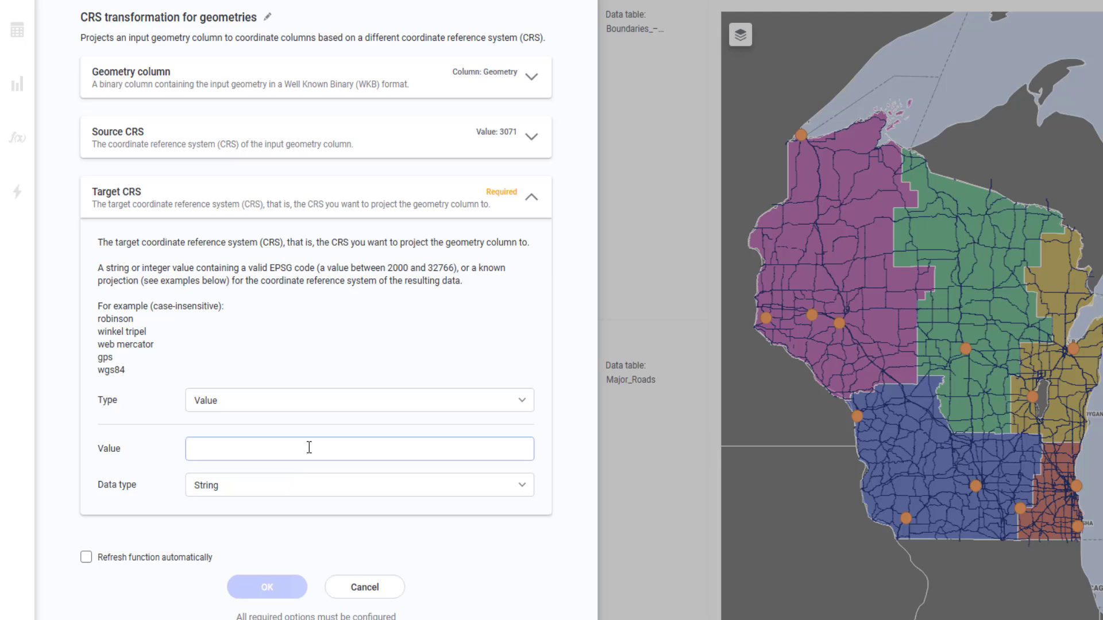
left_click(267, 587)
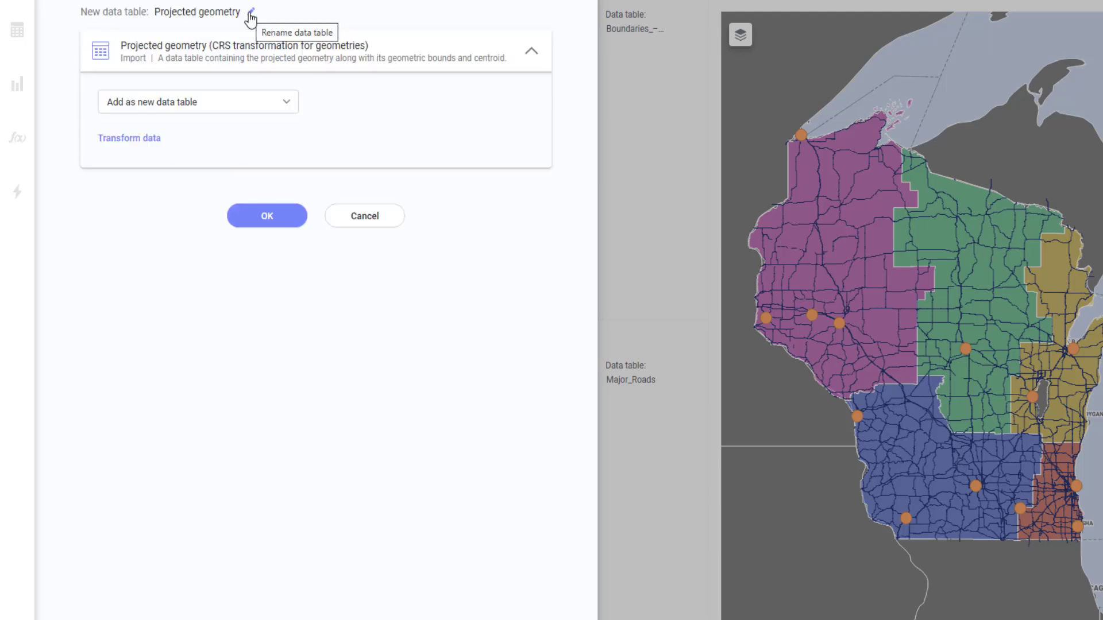
Name the output table 'major roads projected' and add it.
left_click(249, 12)
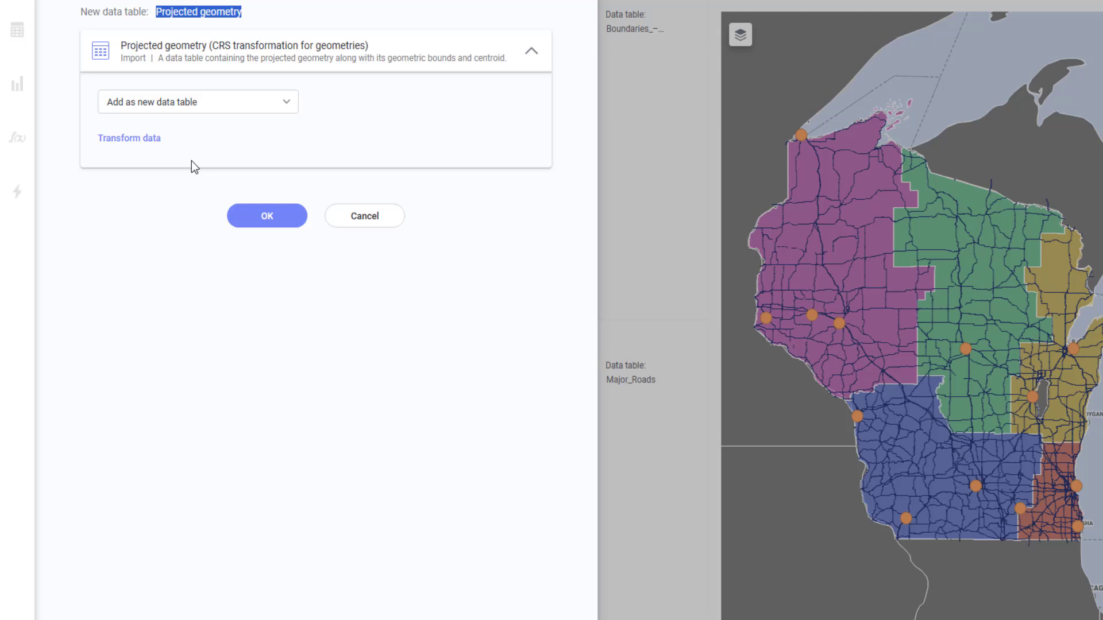
type("major roads projected")
left_click(267, 216)
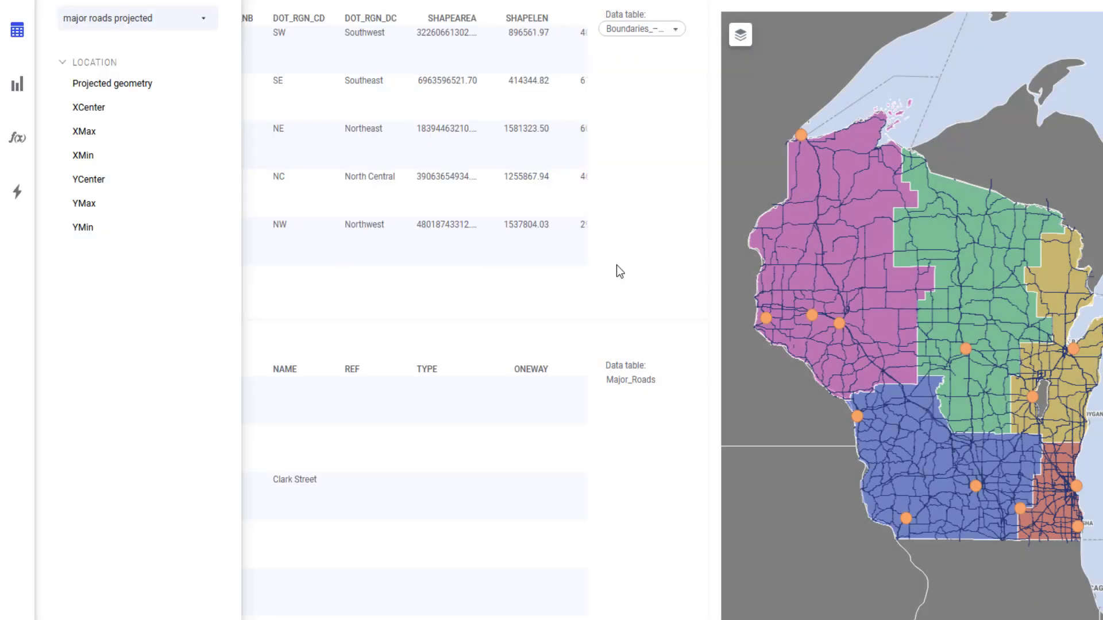
Transform the Boundaries_-_Transportation_Regions geometry from CRS 3071 to 4326.
left_click(18, 139)
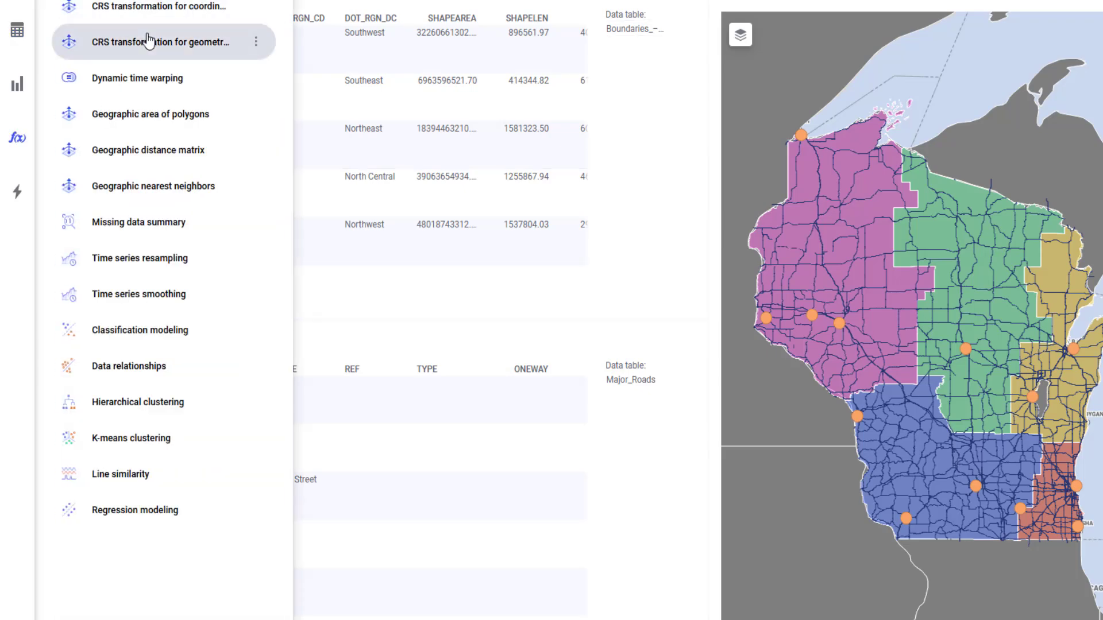
left_click(148, 40)
left_click(278, 97)
left_click(288, 177)
left_click(275, 224)
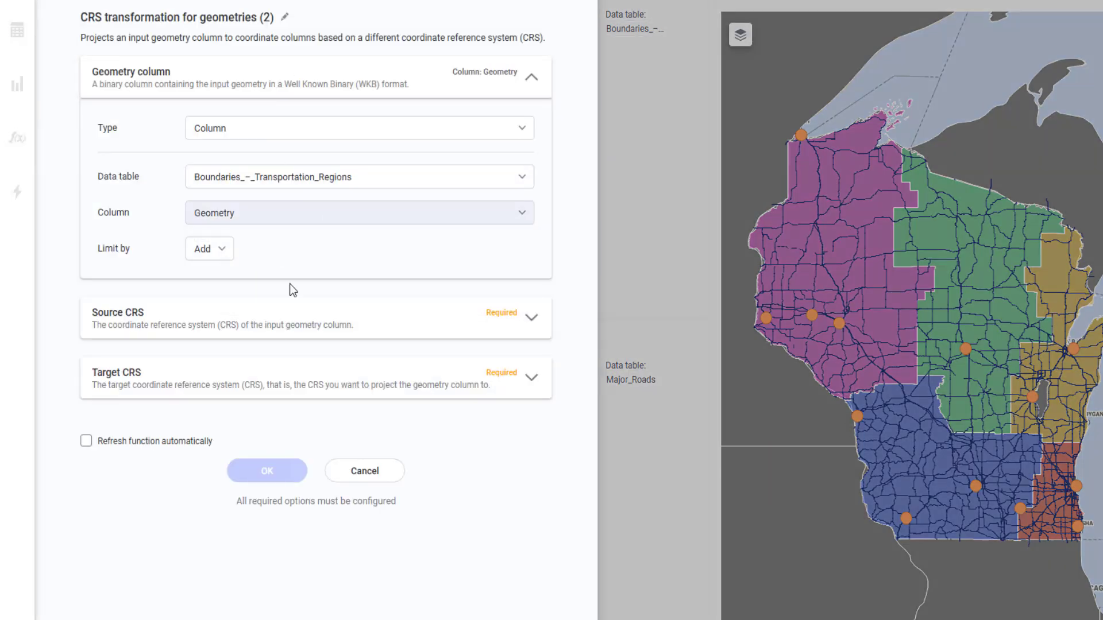
left_click(284, 313)
left_click(265, 392)
type("3071")
left_click(304, 494)
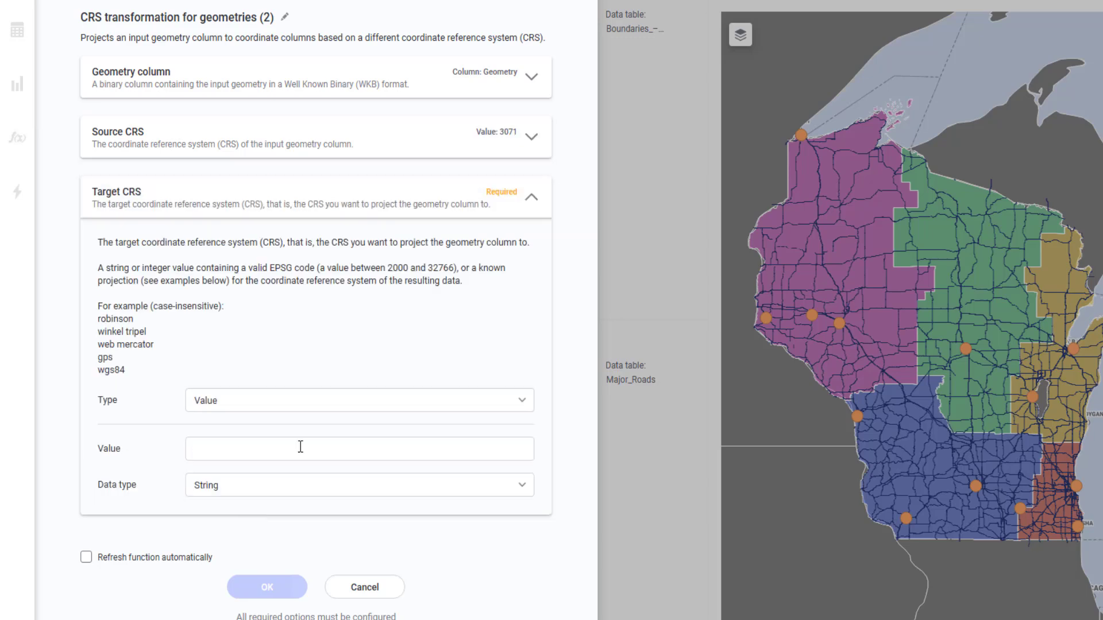
left_click(320, 449)
type("4326")
left_click(281, 594)
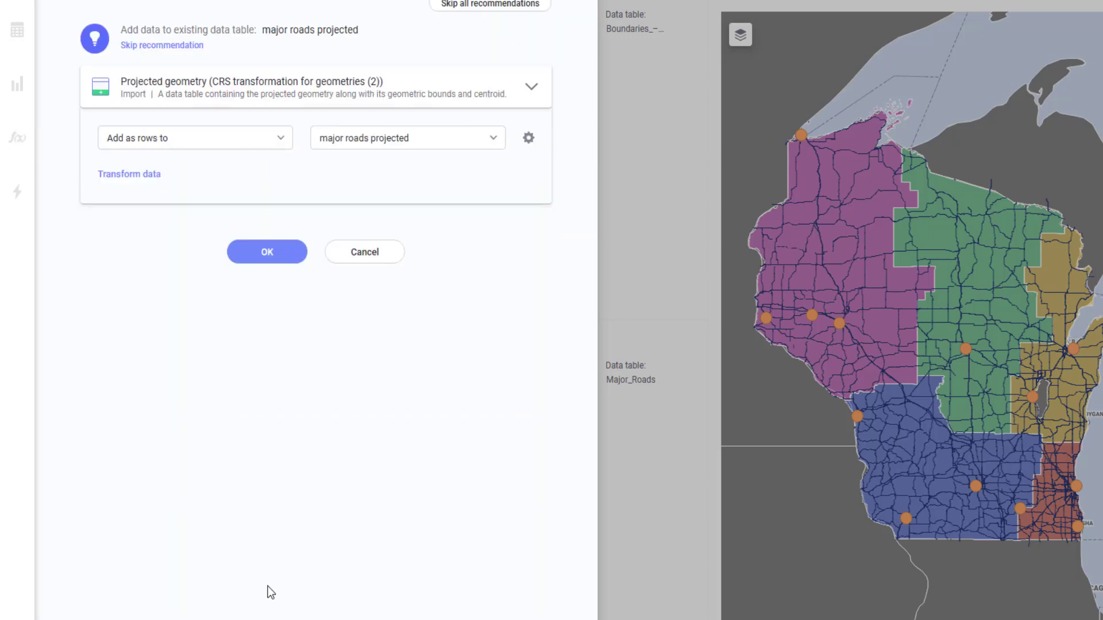
Add the result as a new data table named 'transporation boundaries'.
left_click(276, 138)
left_click(172, 164)
left_click(252, 12)
type("tr")
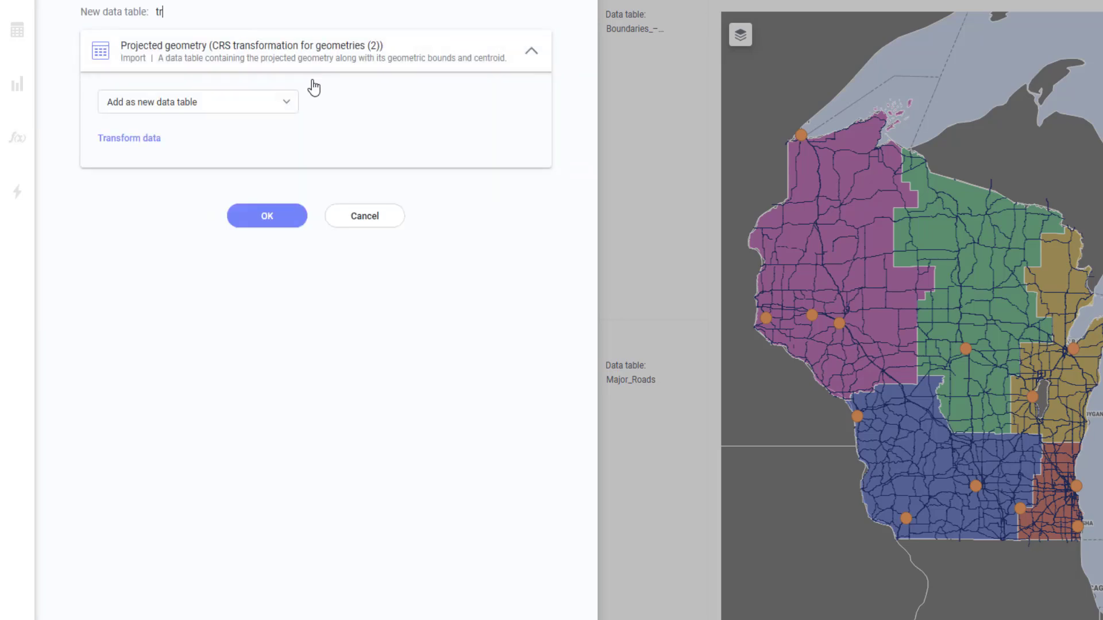
type("ansporation boundaries")
key("Return")
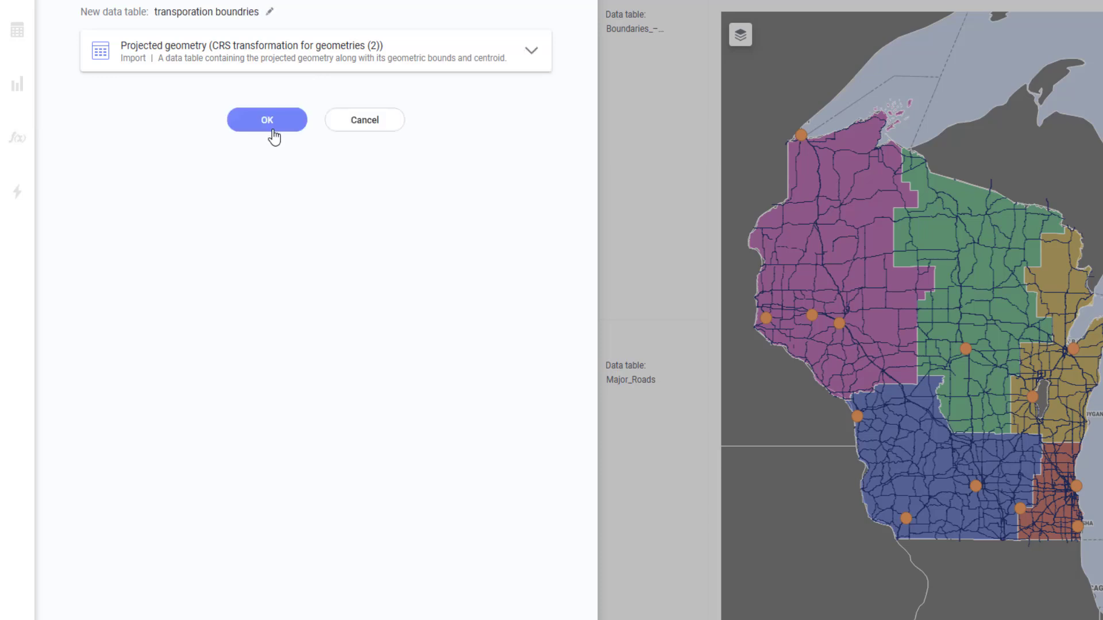
left_click(270, 120)
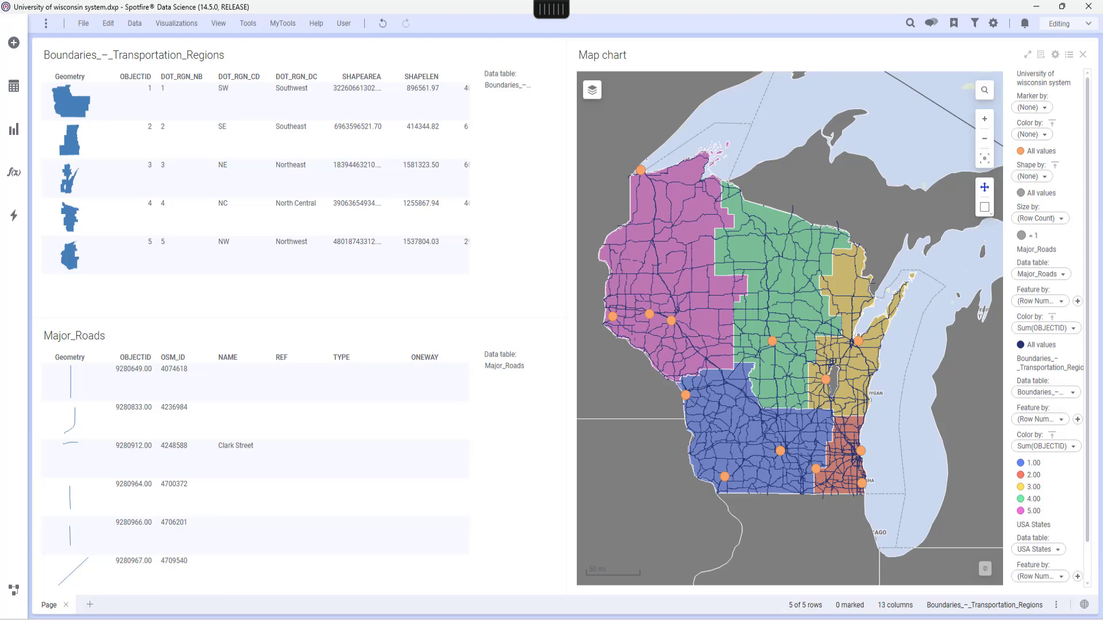
Place a new map chart above the original and review its transporation boundries layer.
left_click(14, 130)
left_click_drag(115, 380, 826, 52)
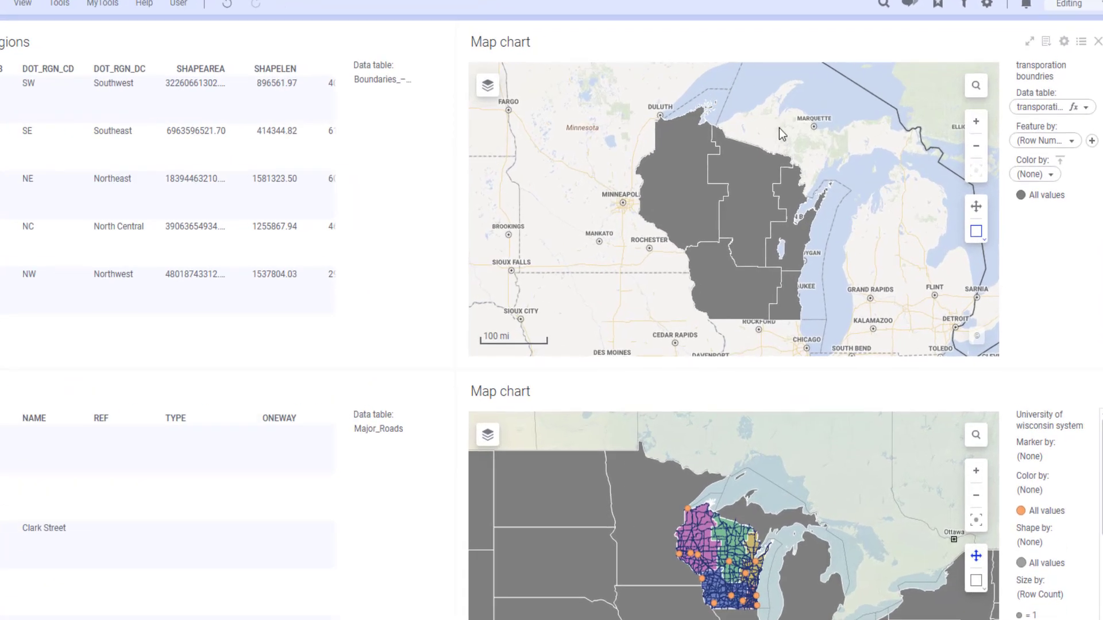
right_click(821, 119)
left_click(844, 481)
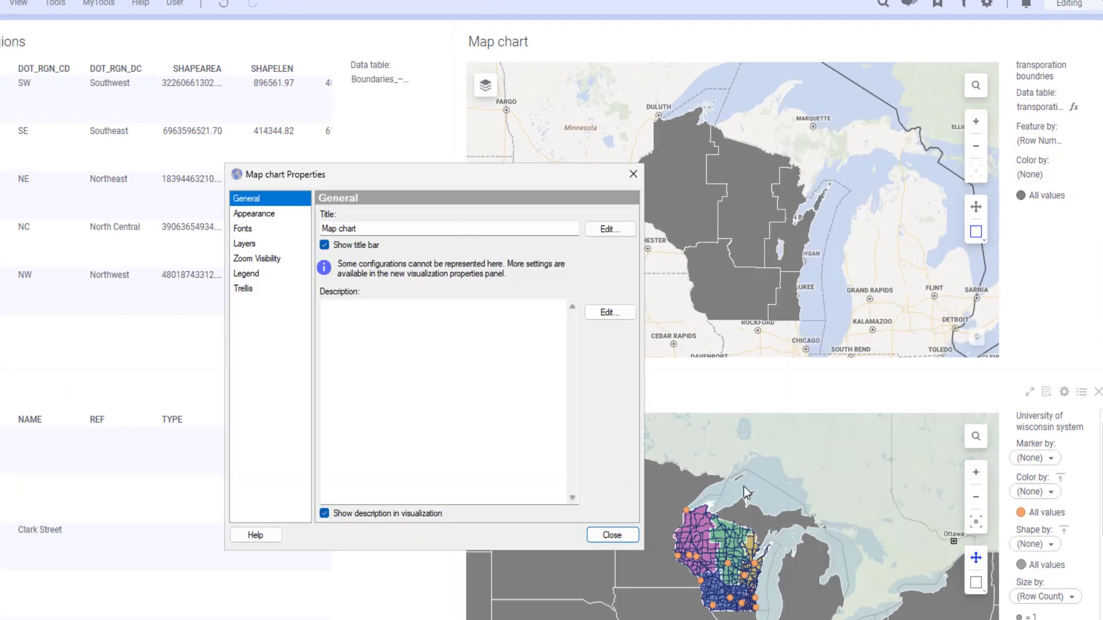
left_click(401, 217)
double_click(488, 250)
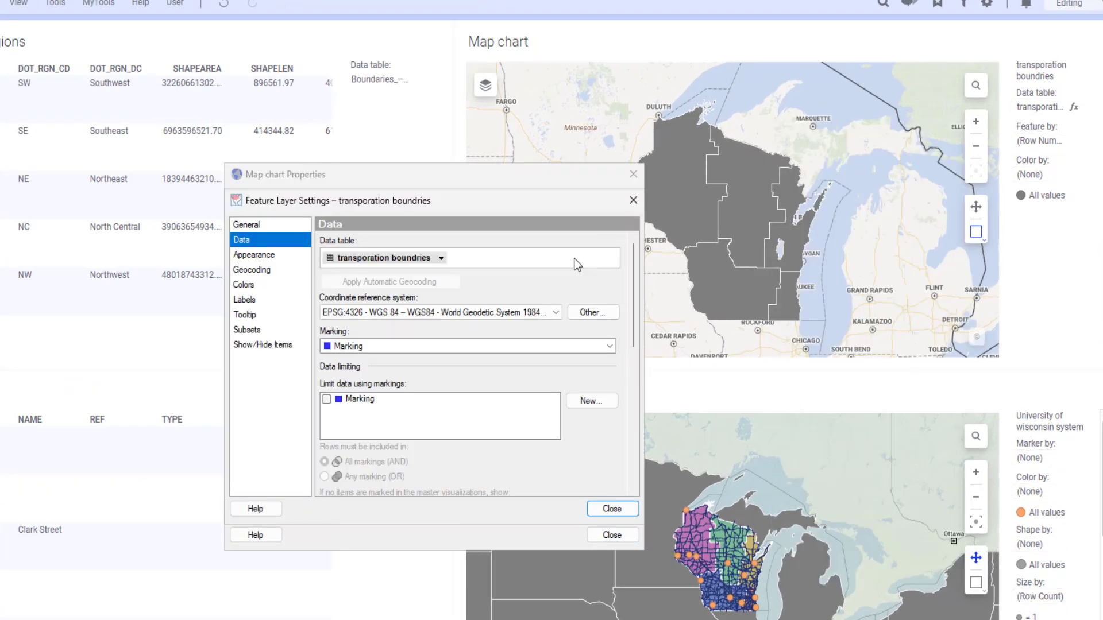
left_click(612, 509)
Add Major_Roads as a feature layer, then remove the unprojected layer.
left_click(599, 229)
mouse_move(612, 264)
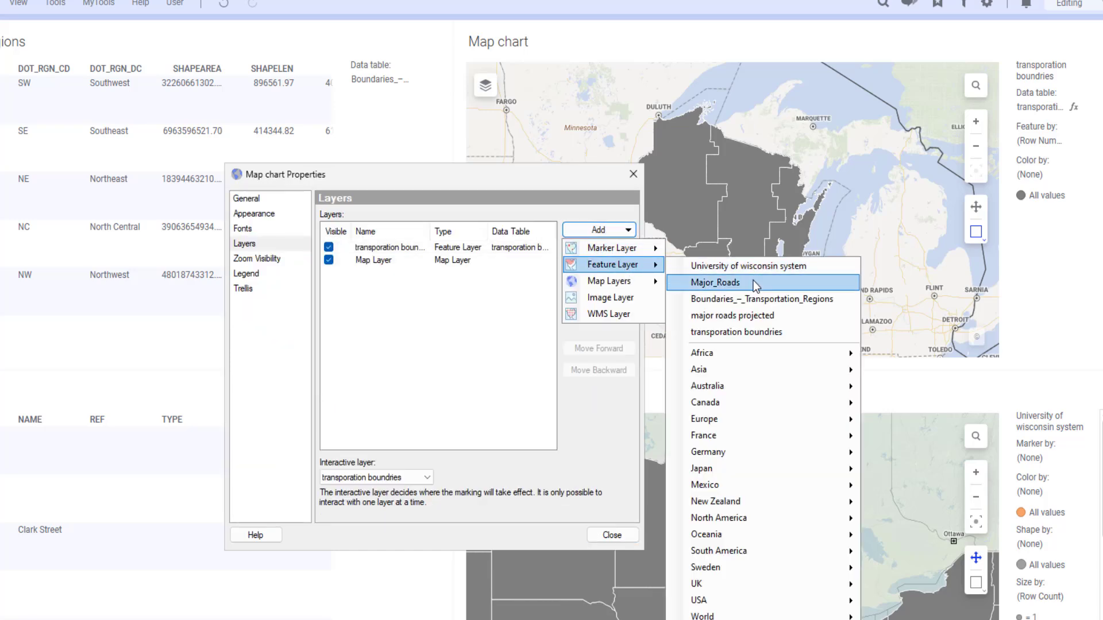
left_click(753, 280)
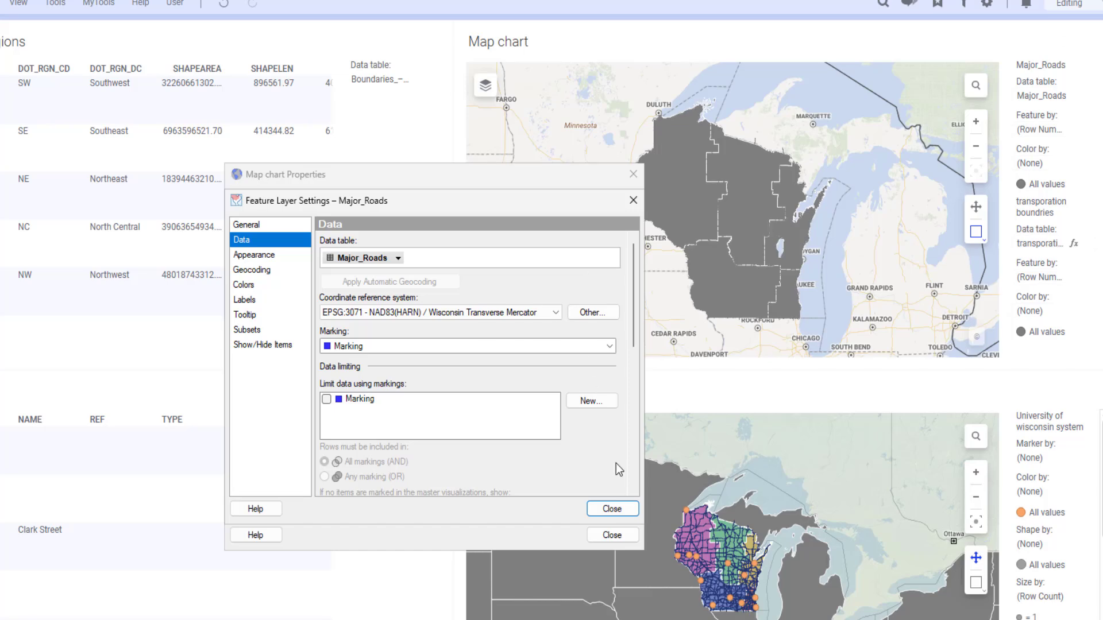
left_click(612, 509)
left_click(457, 247)
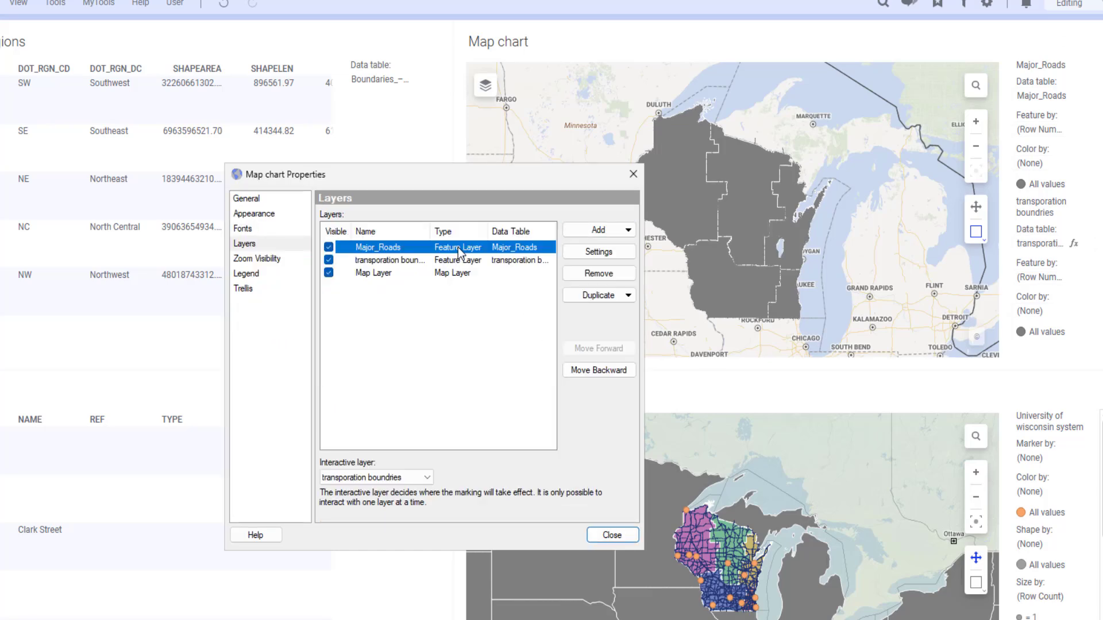
left_click(599, 273)
left_click(583, 233)
Add major roads projected as a feature layer coloured dark blue.
mouse_move(620, 254)
left_click(782, 315)
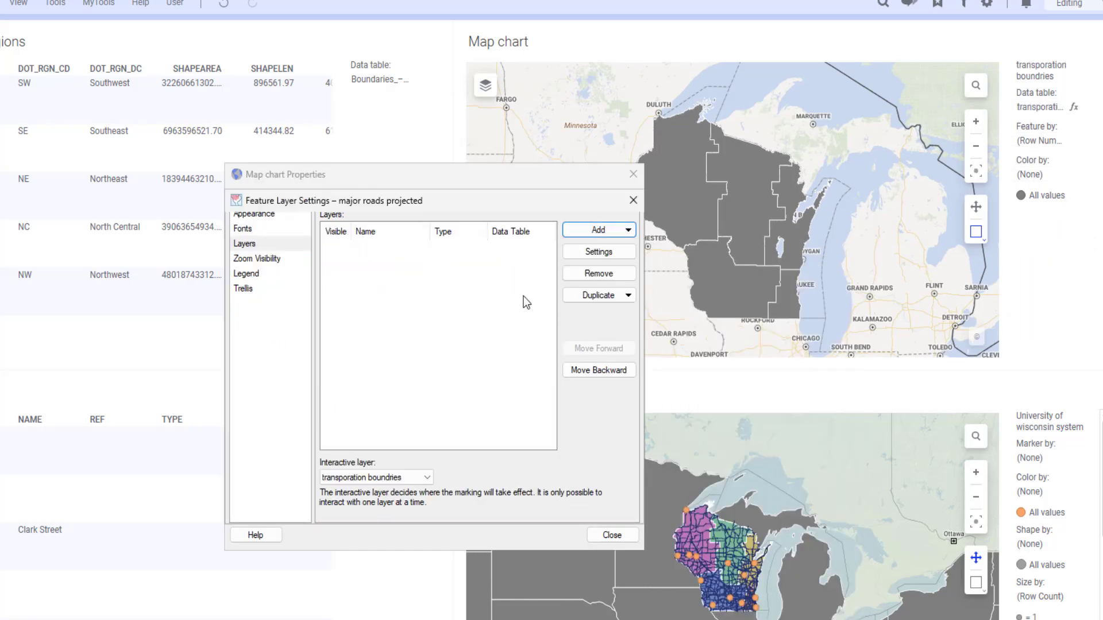
left_click(258, 285)
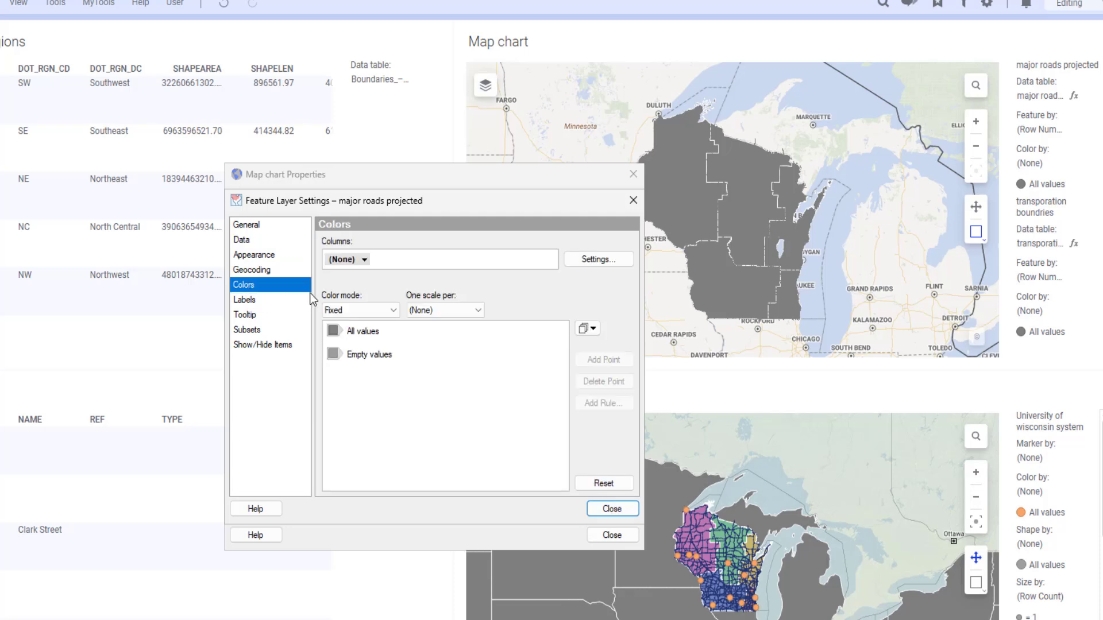
left_click(335, 331)
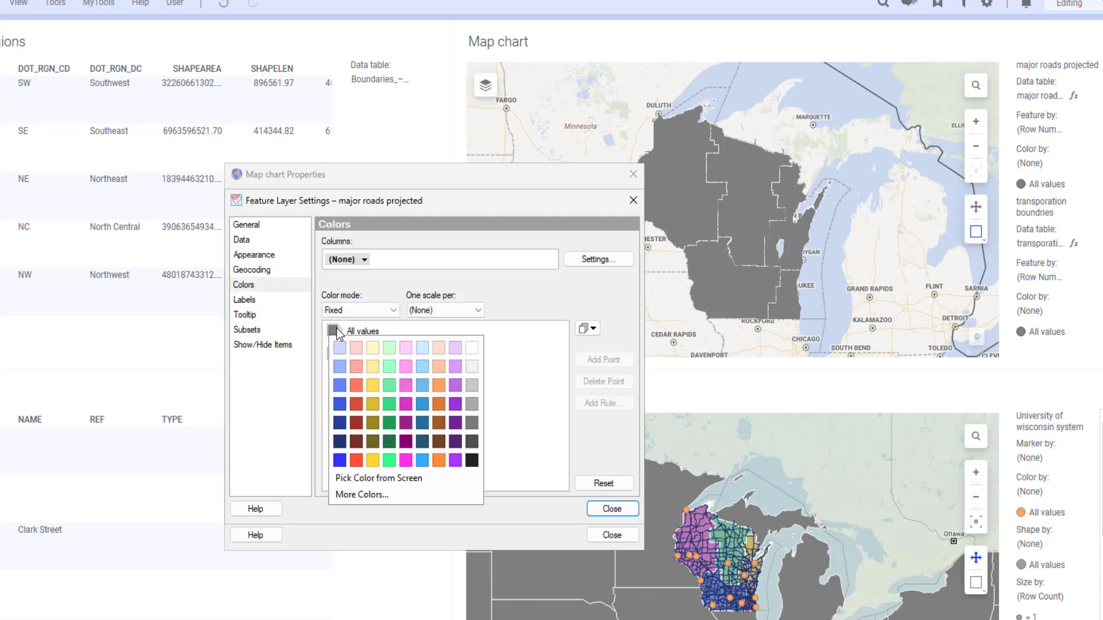
left_click(353, 446)
left_click(612, 509)
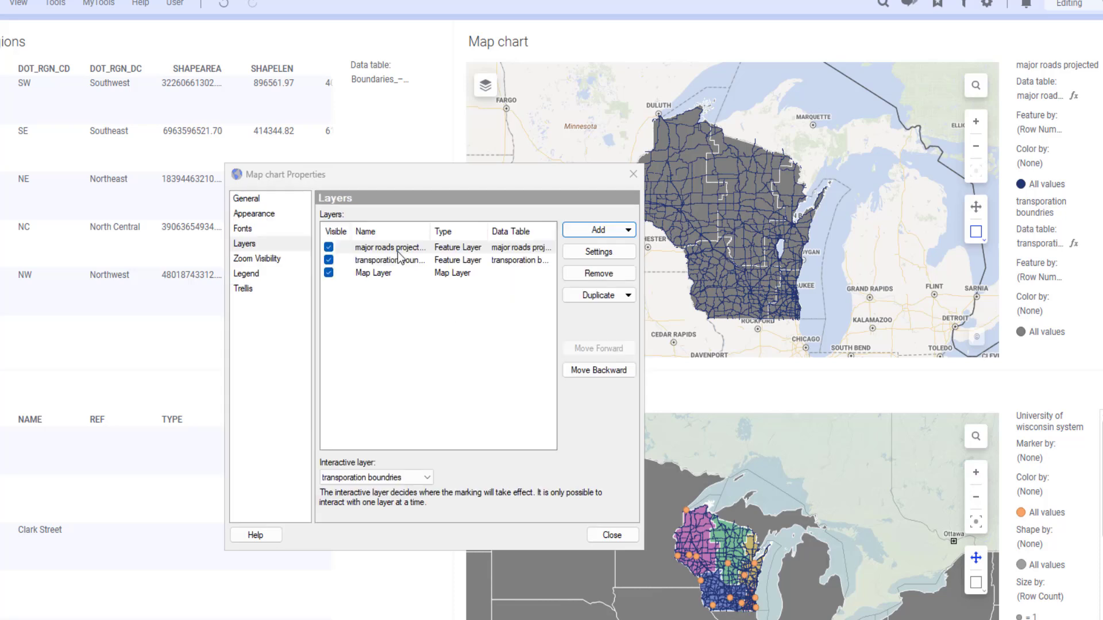
Move the roads layer backward beneath the regions, then forward again.
left_click(410, 247)
left_click(599, 370)
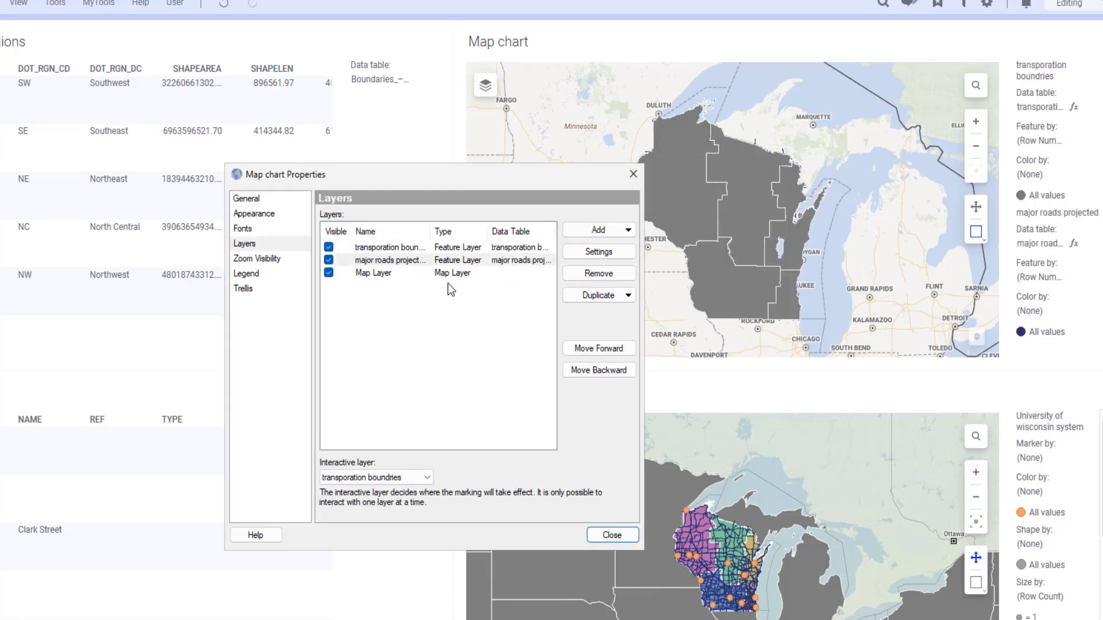
left_click(597, 349)
Add University of wisconsin system as a marker layer on the upper map.
left_click(495, 310)
left_click(599, 230)
mouse_move(634, 253)
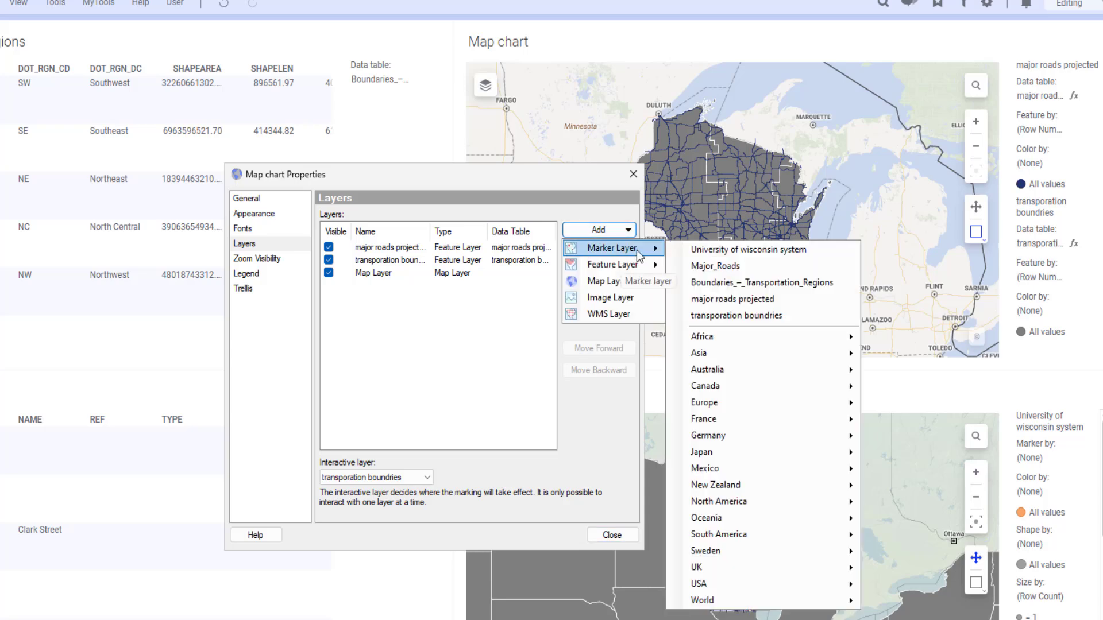
left_click(739, 251)
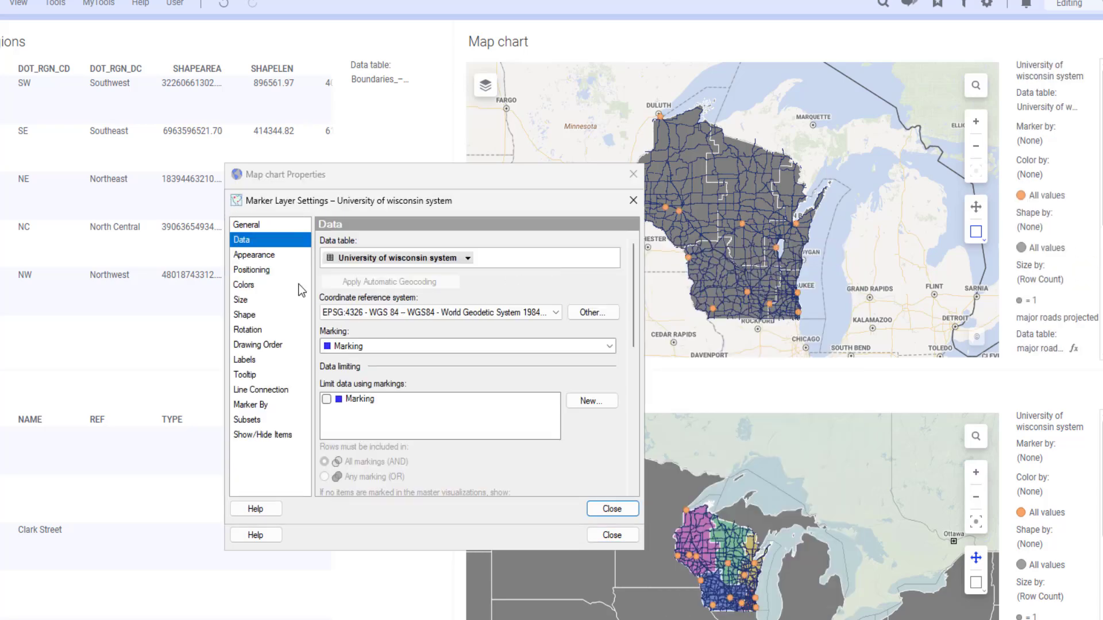
left_click(613, 509)
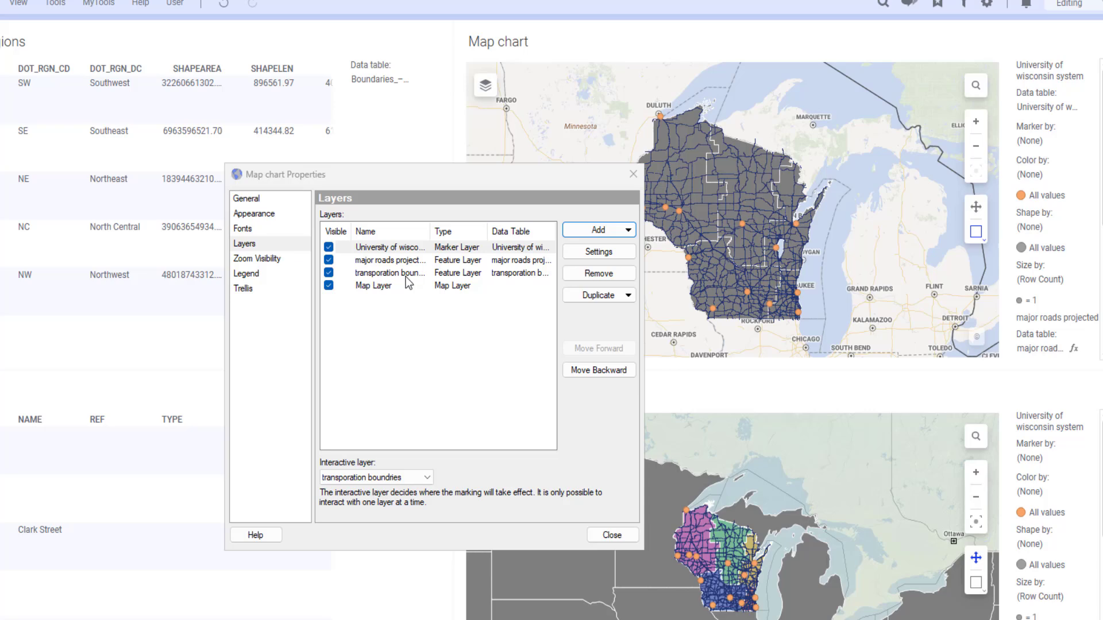
Colour the transporation boundries regions by Row Number.
left_click(406, 274)
left_click(595, 255)
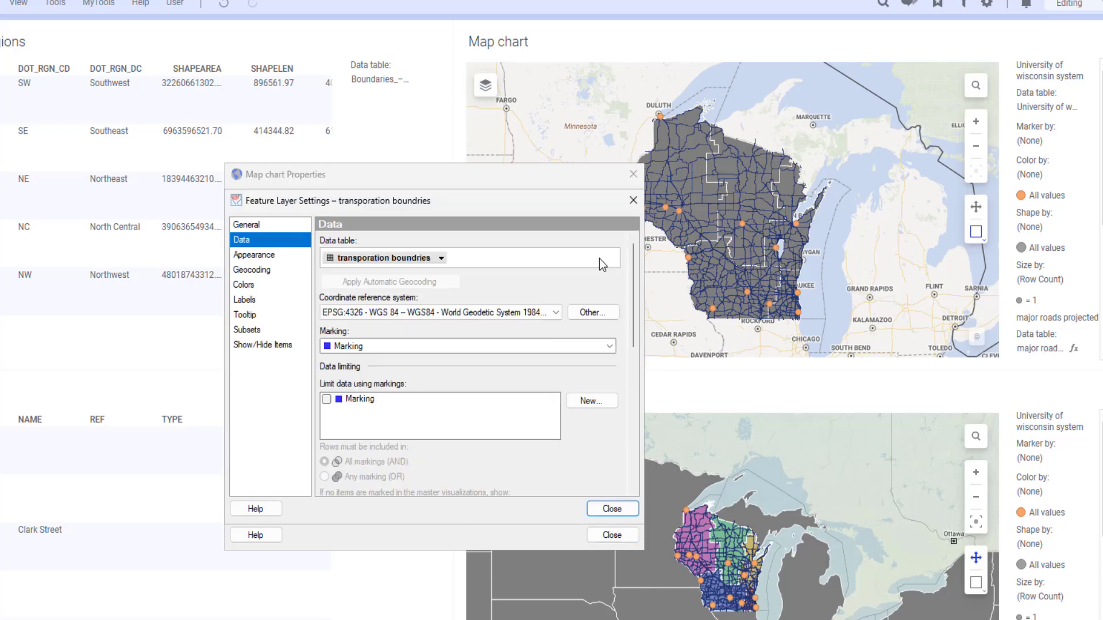
left_click(256, 287)
left_click(361, 259)
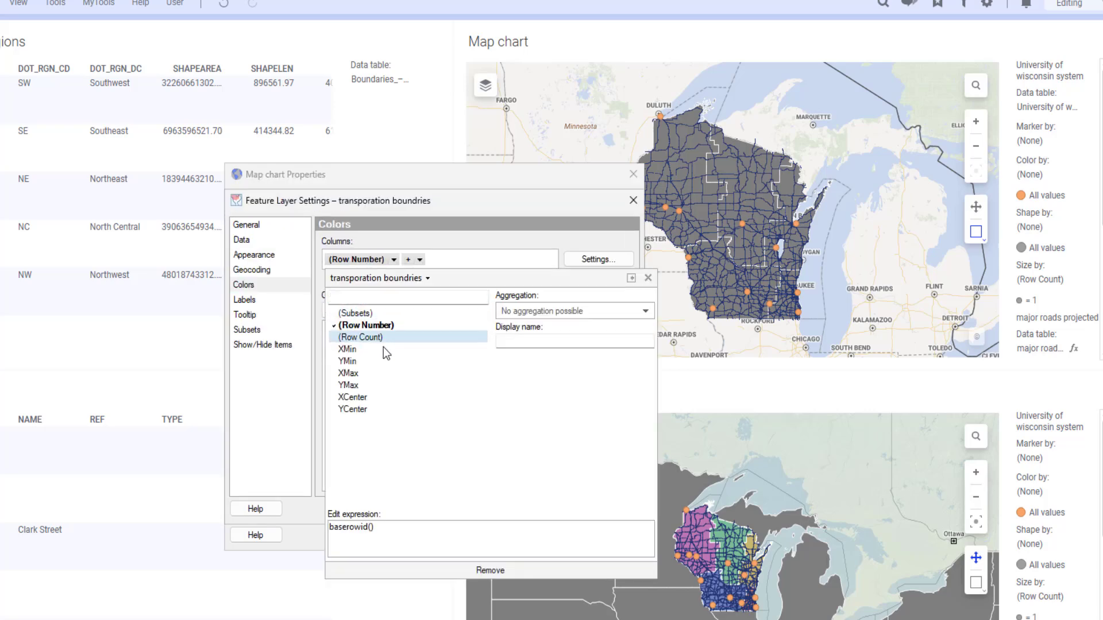
left_click(511, 238)
left_click(611, 509)
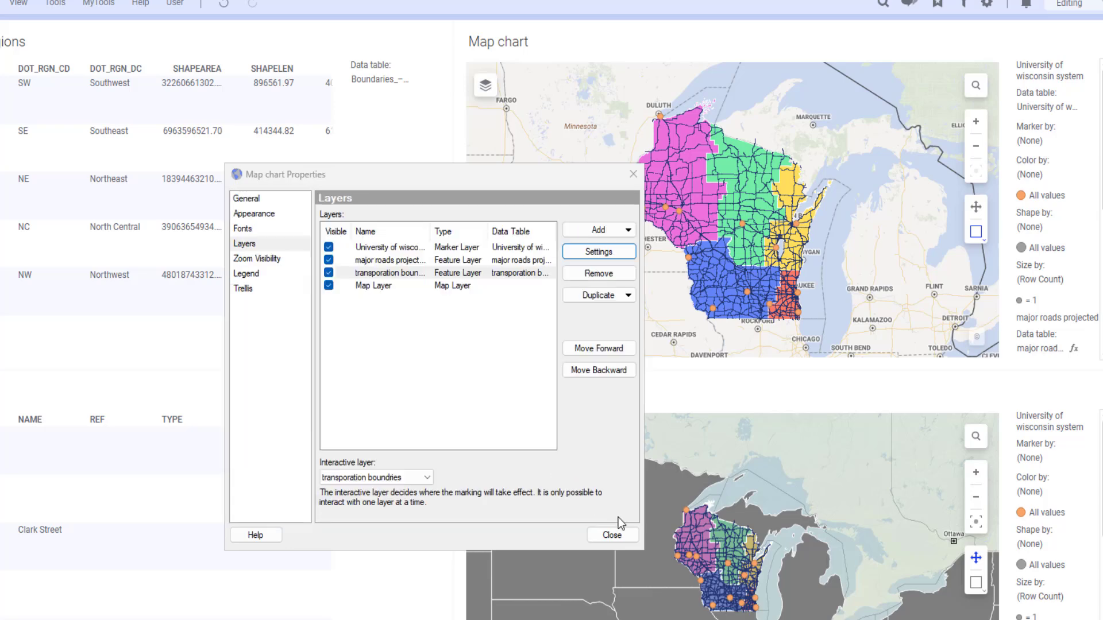